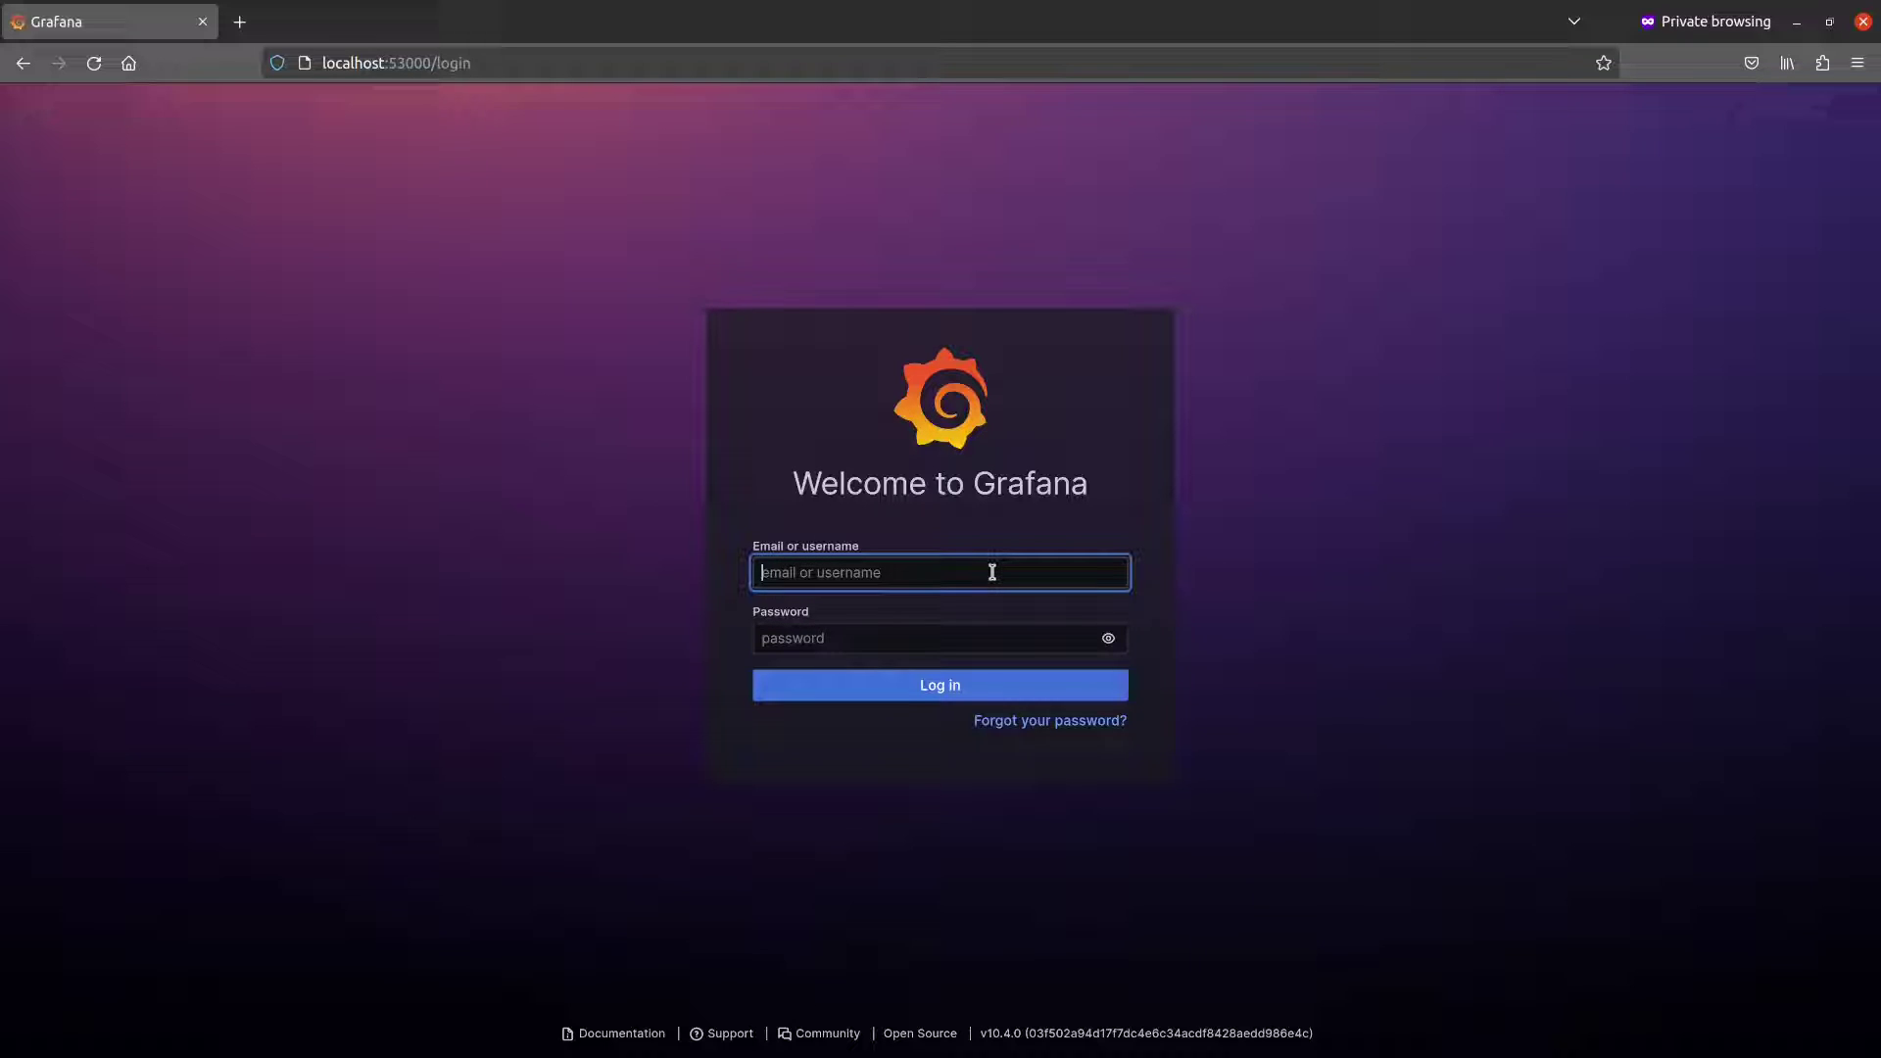
text(krakend)
Step: Enter the username and password and log in to Grafana
key(Tab)
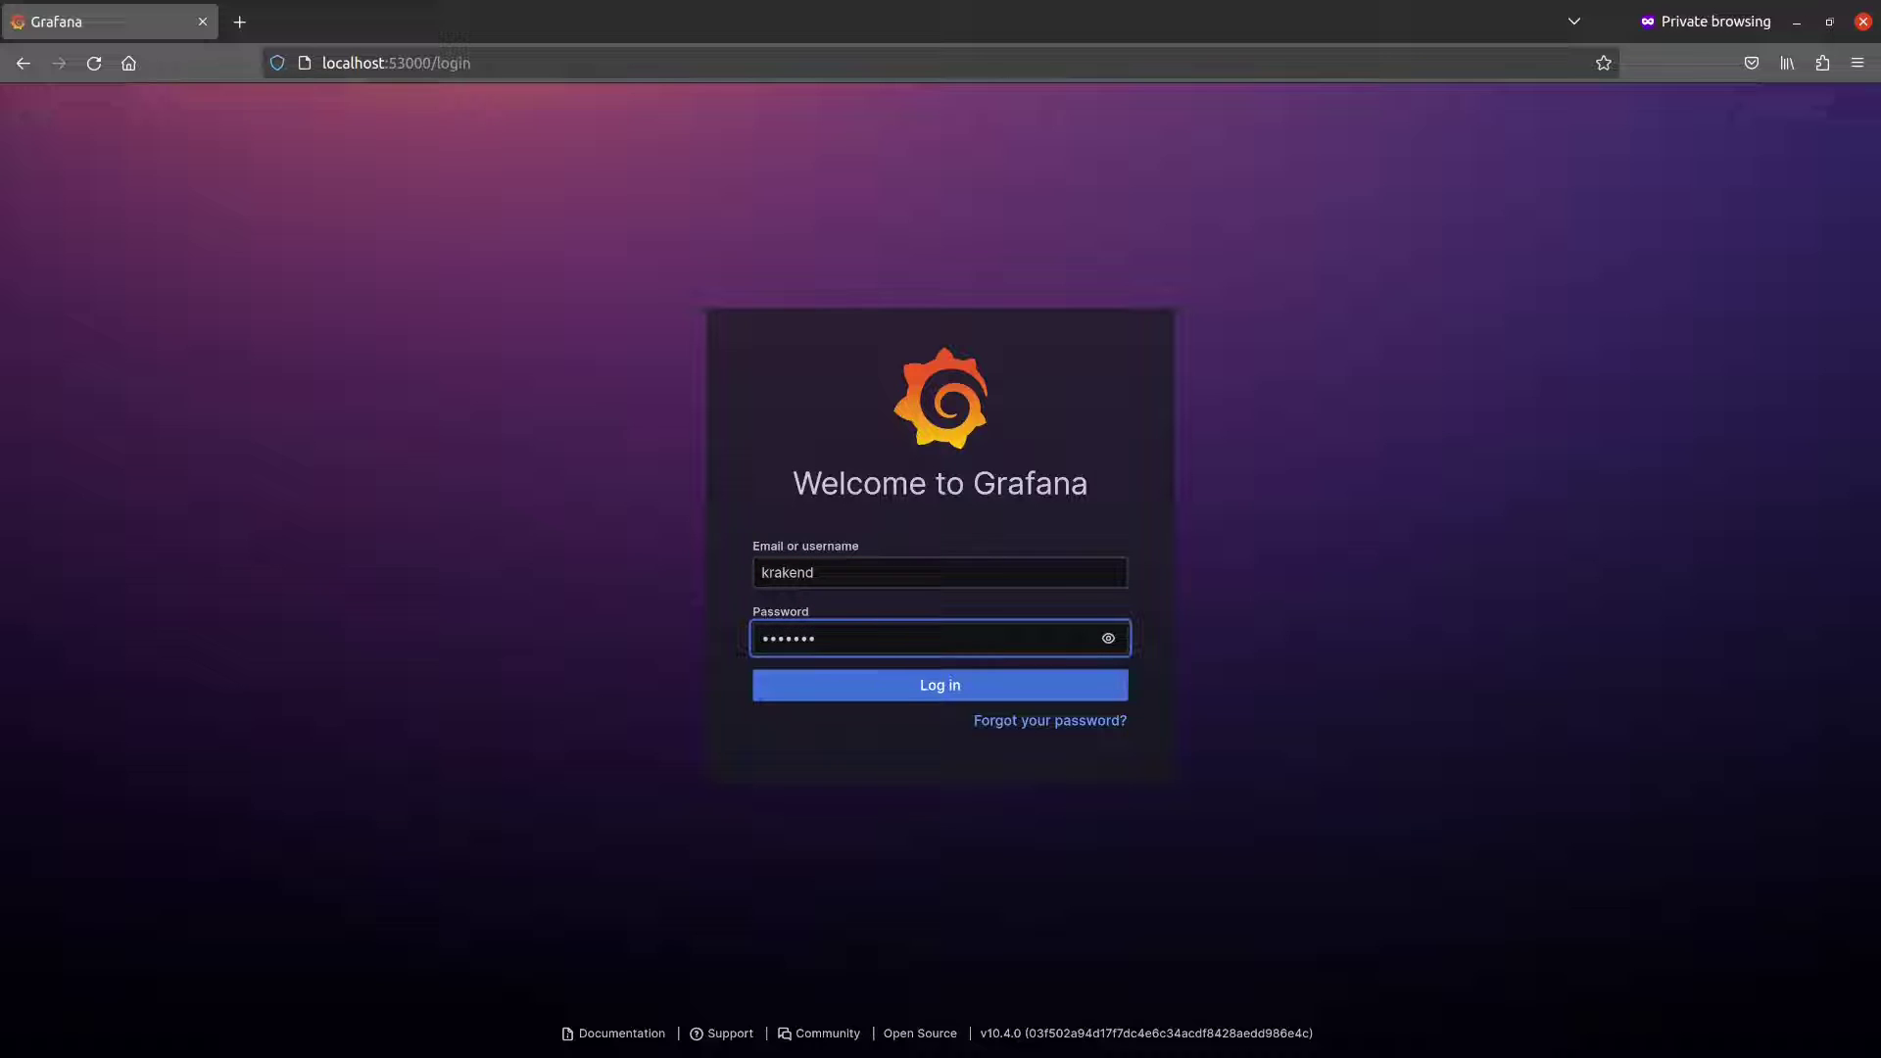
key(Return)
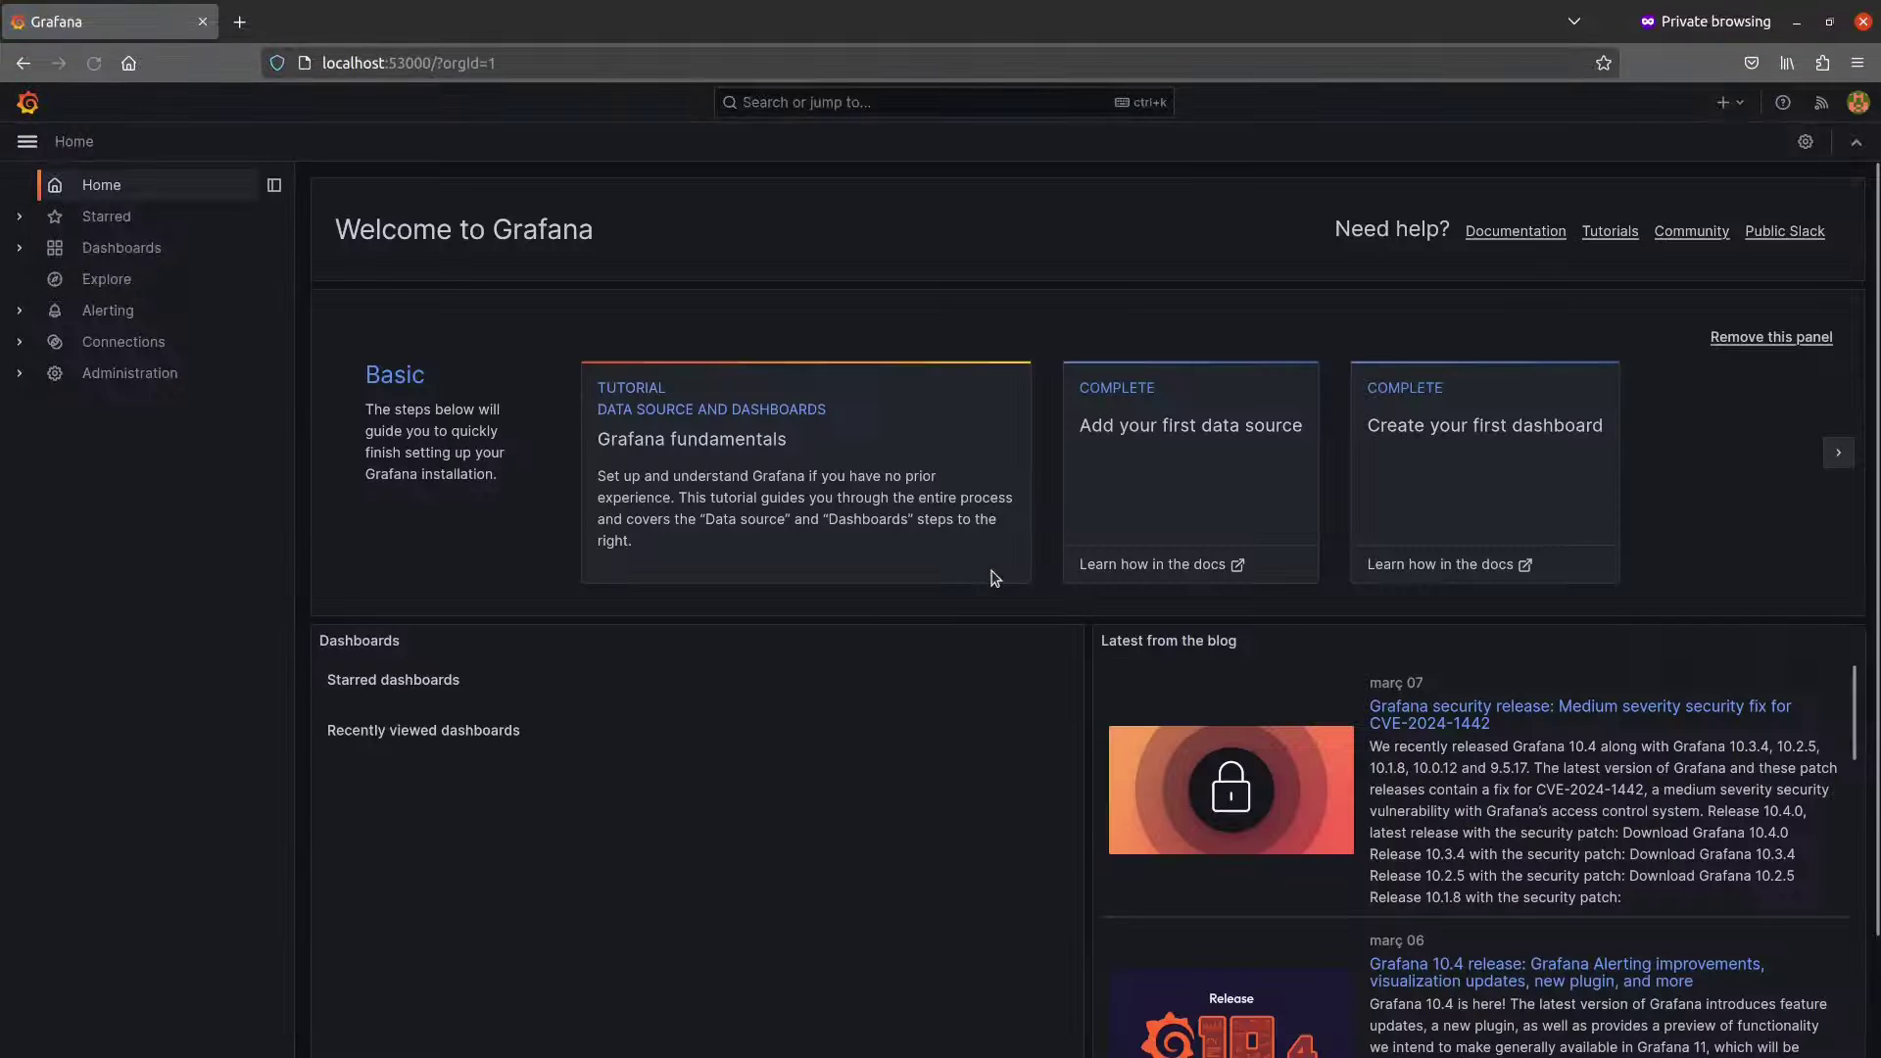
Step: Check the Loki, Prometheus and Tempo data sources, then open the KrakenD OTEL dashboard
click(148, 248)
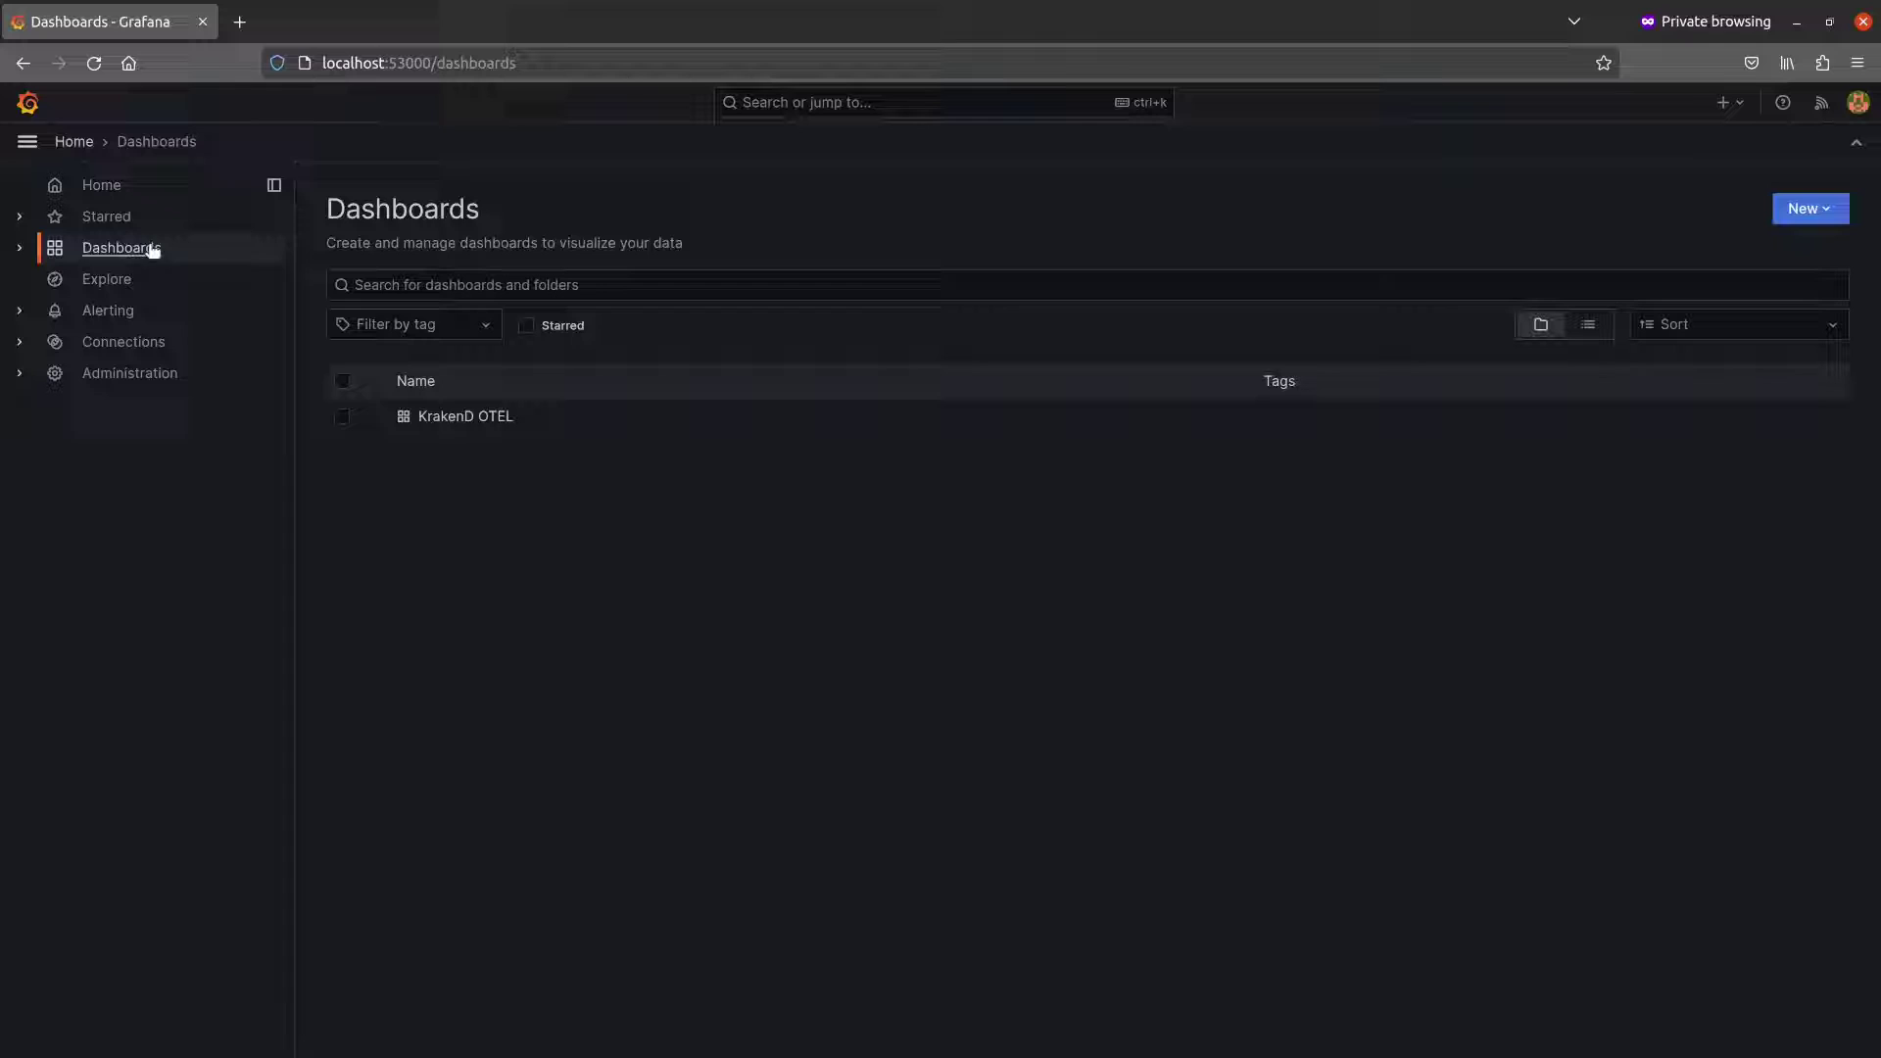
click(433, 420)
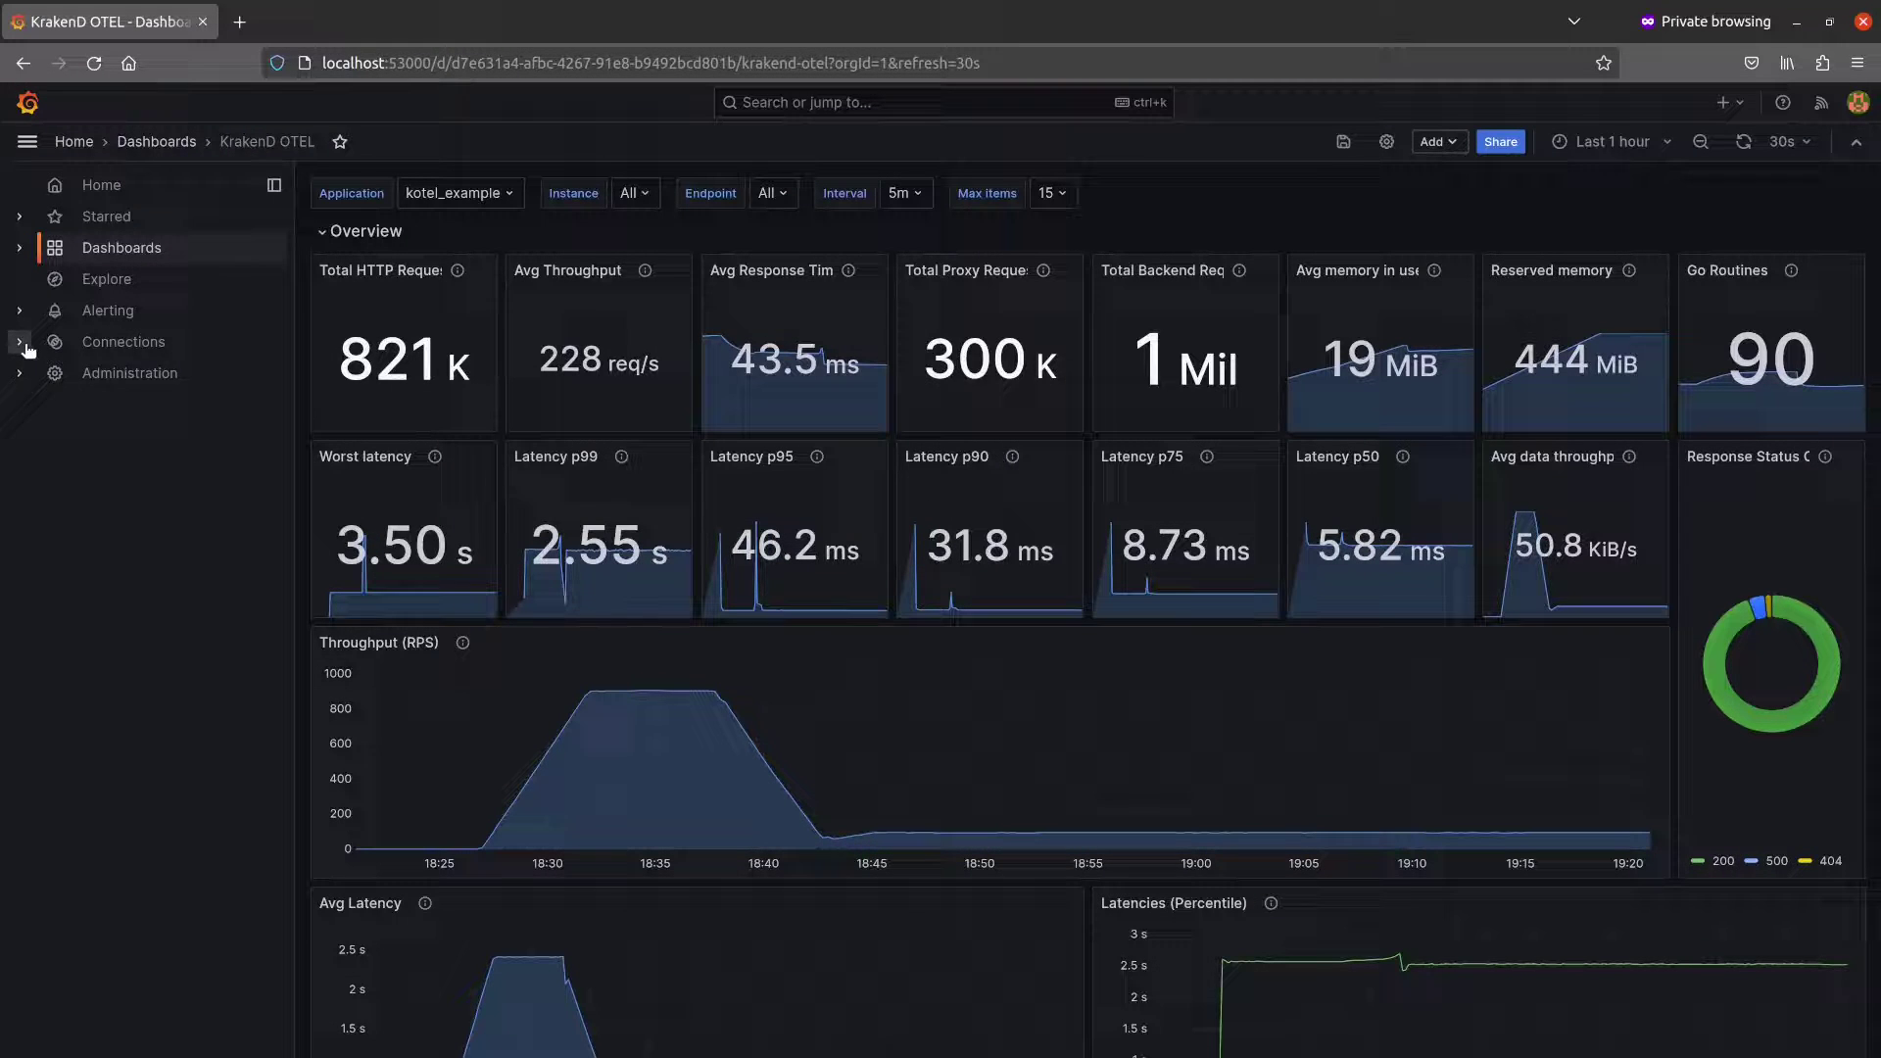
click(18, 342)
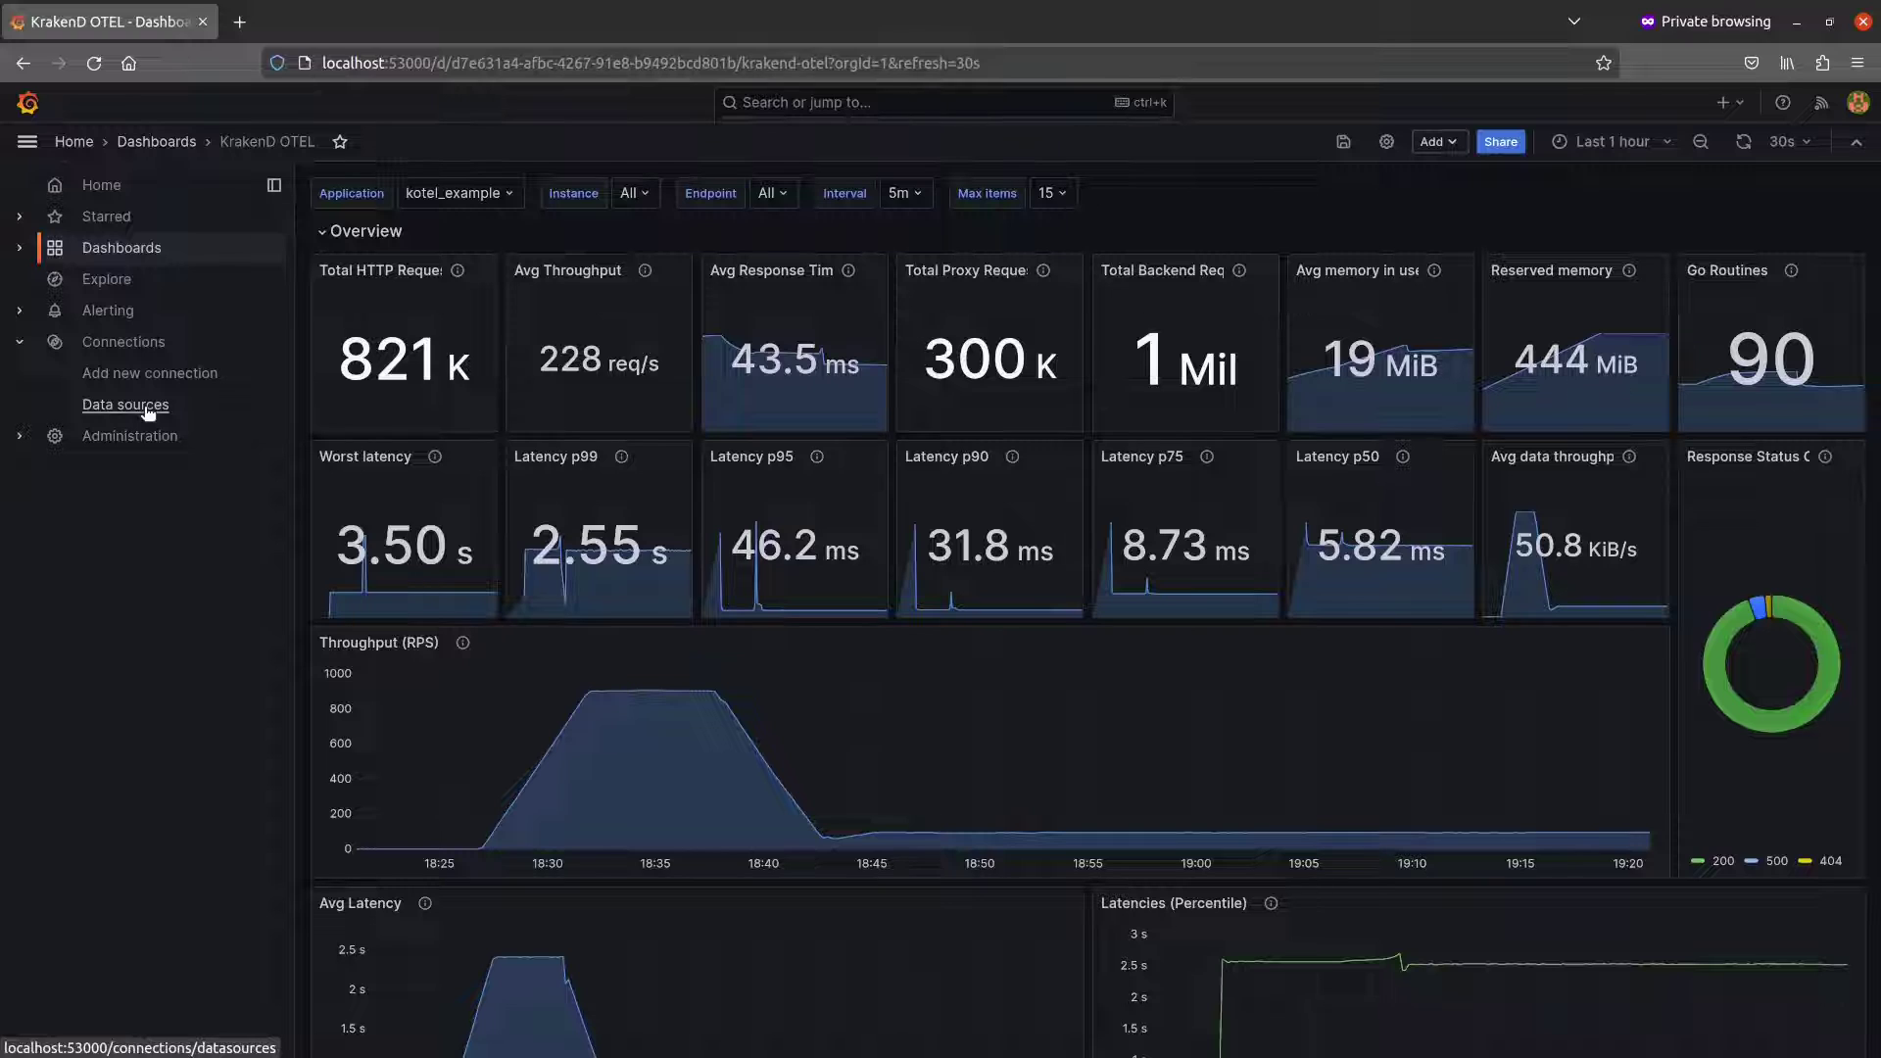
click(126, 404)
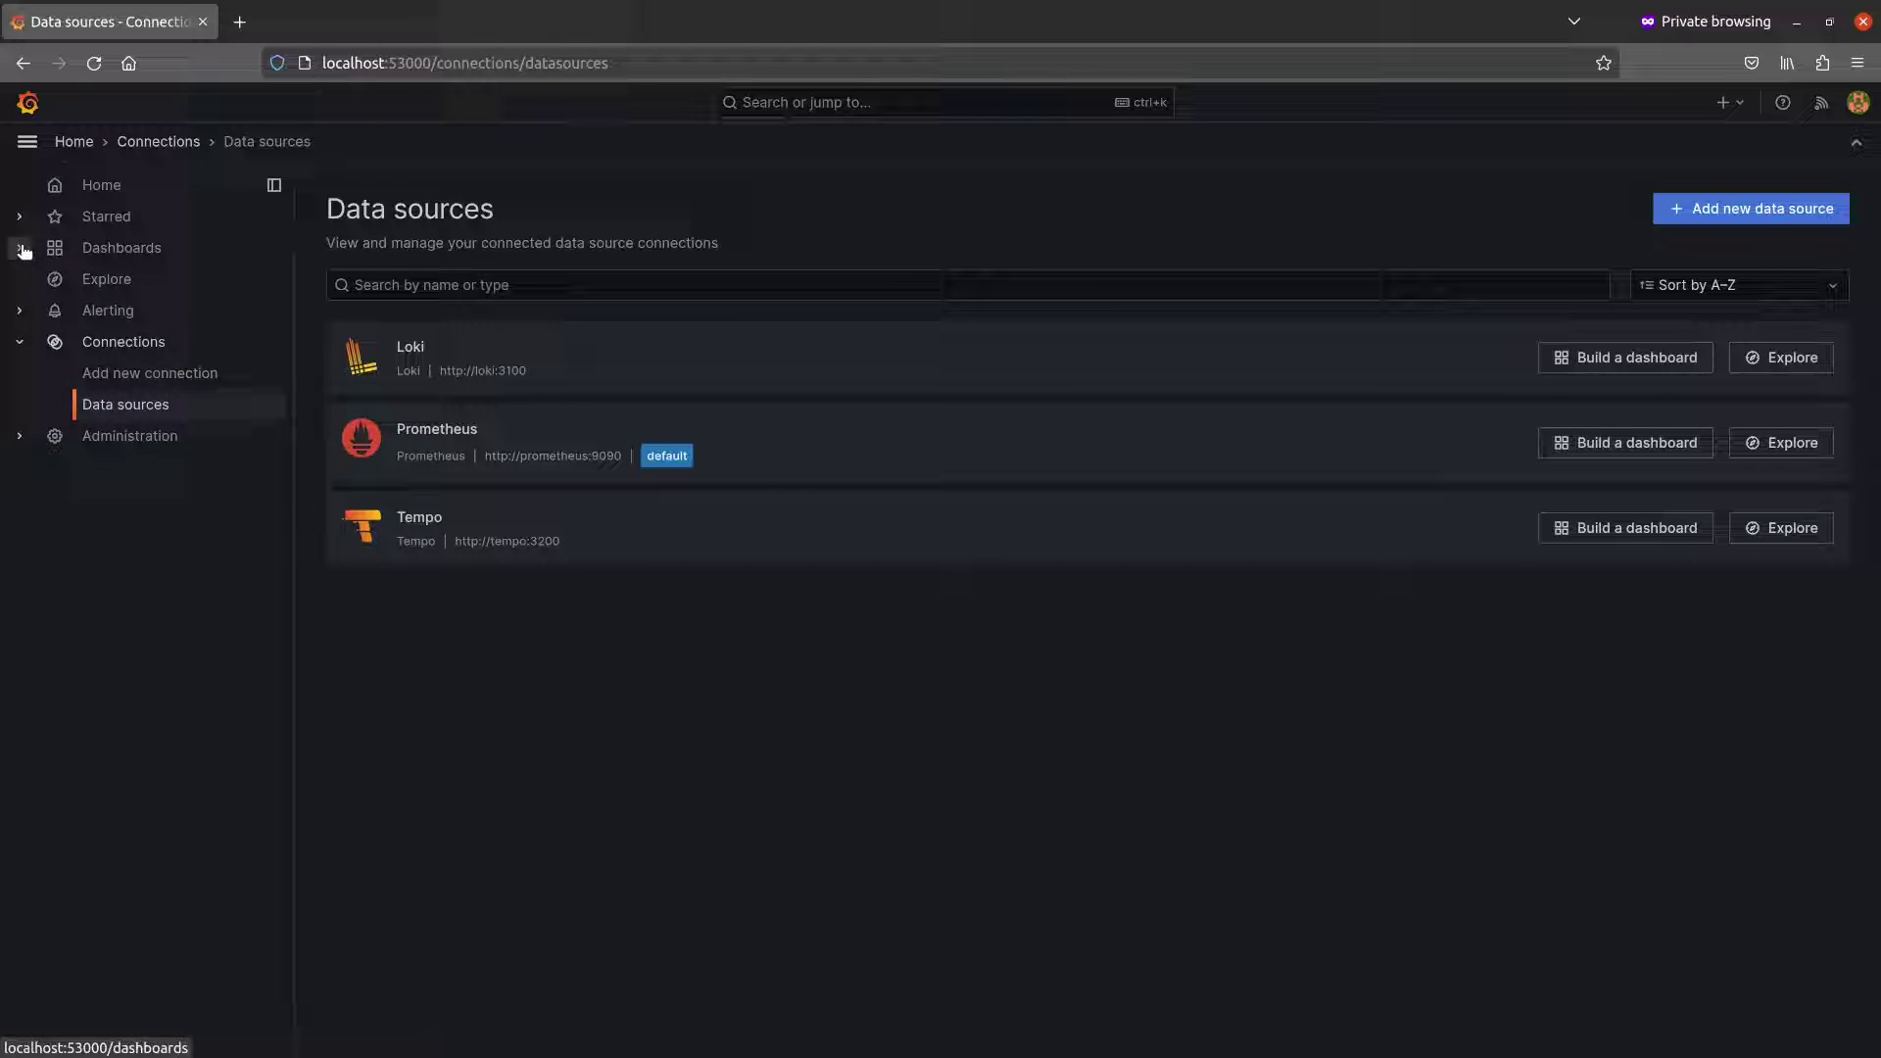
click(117, 249)
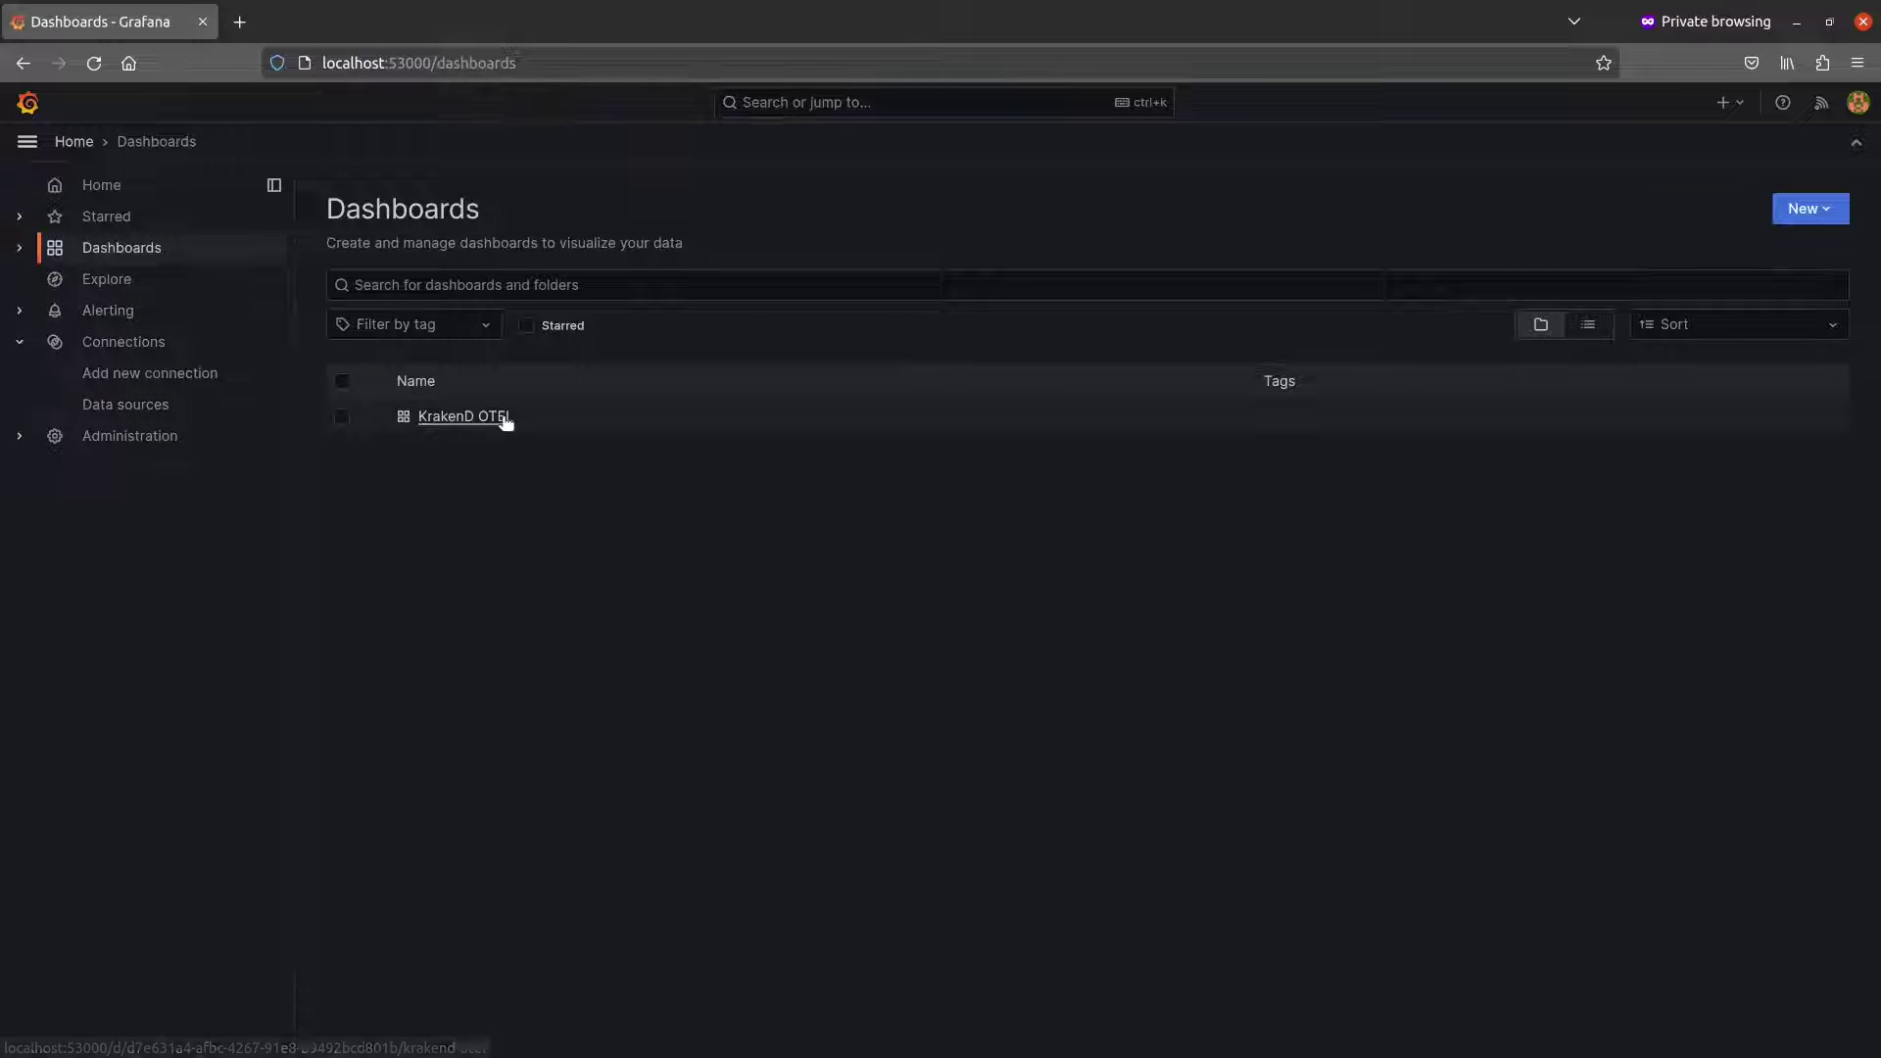
click(464, 416)
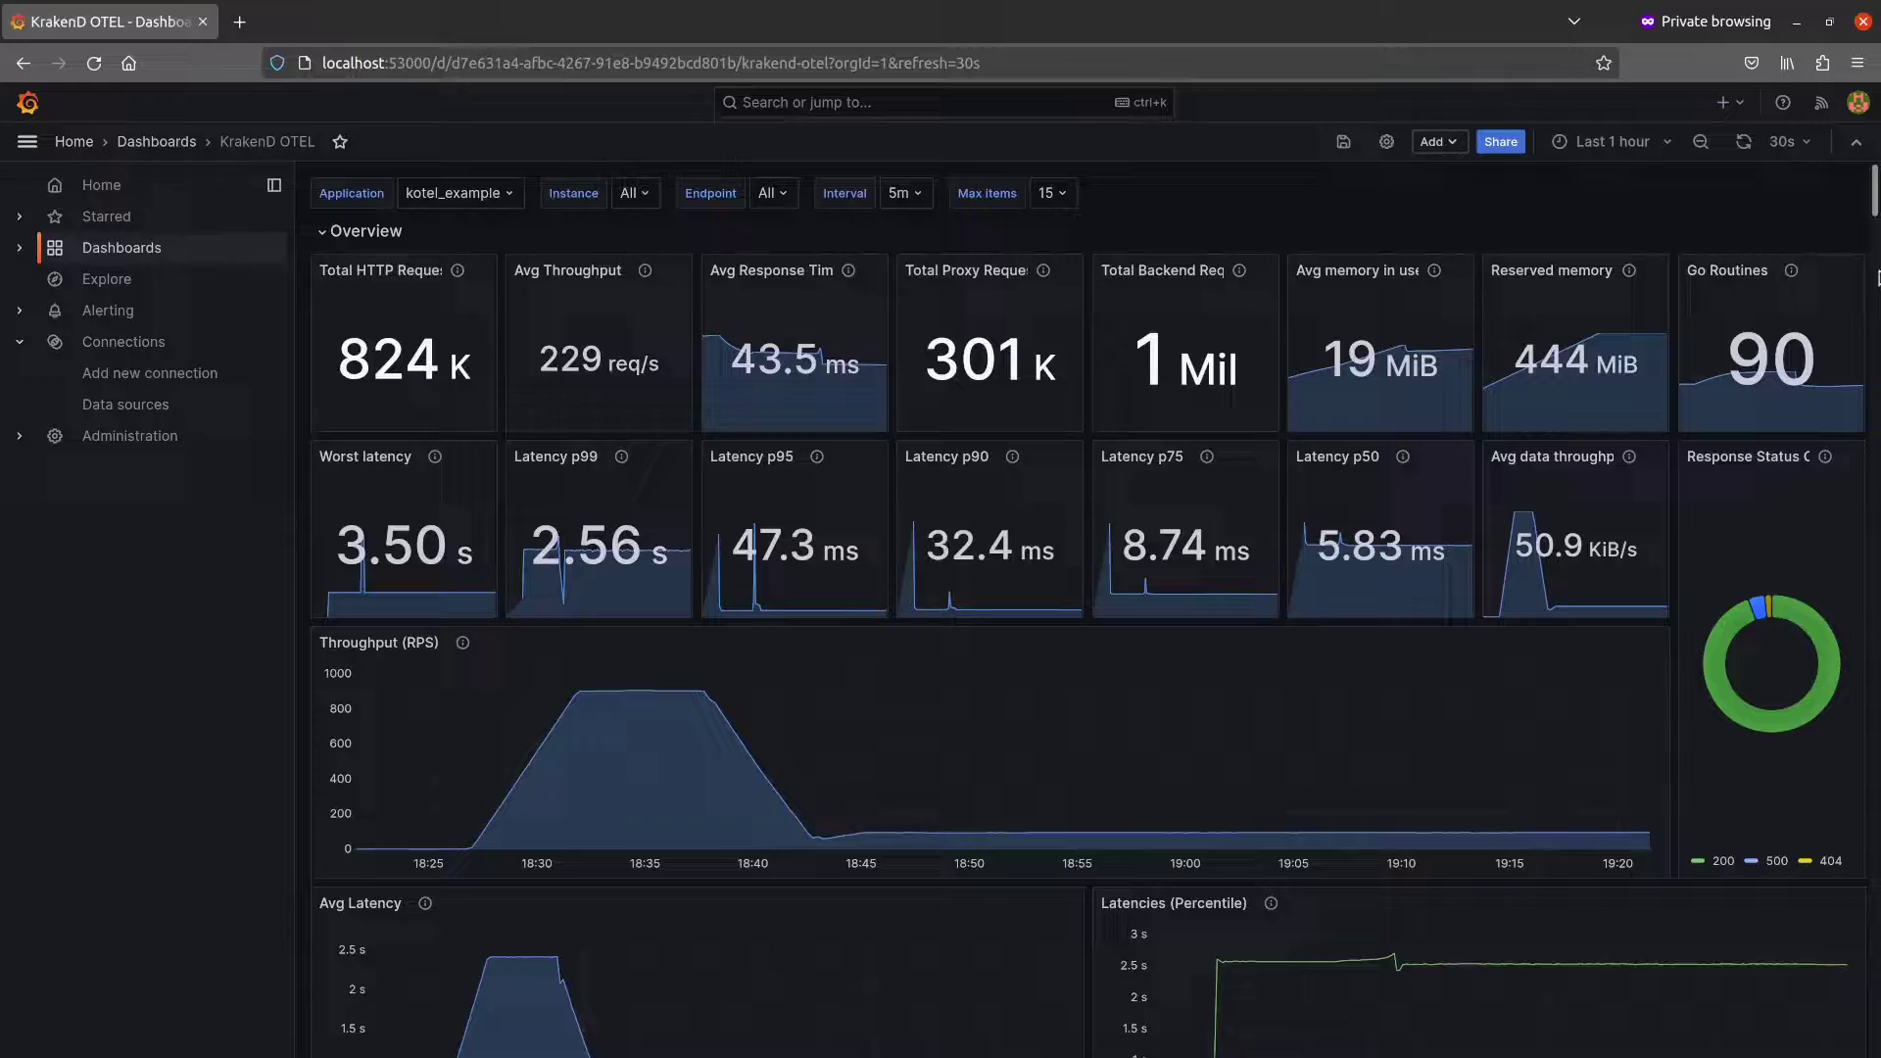
mouse_move(1873, 206)
mouse_down()
mouse_move(1872, 717)
mouse_move(1872, 162)
mouse_up()
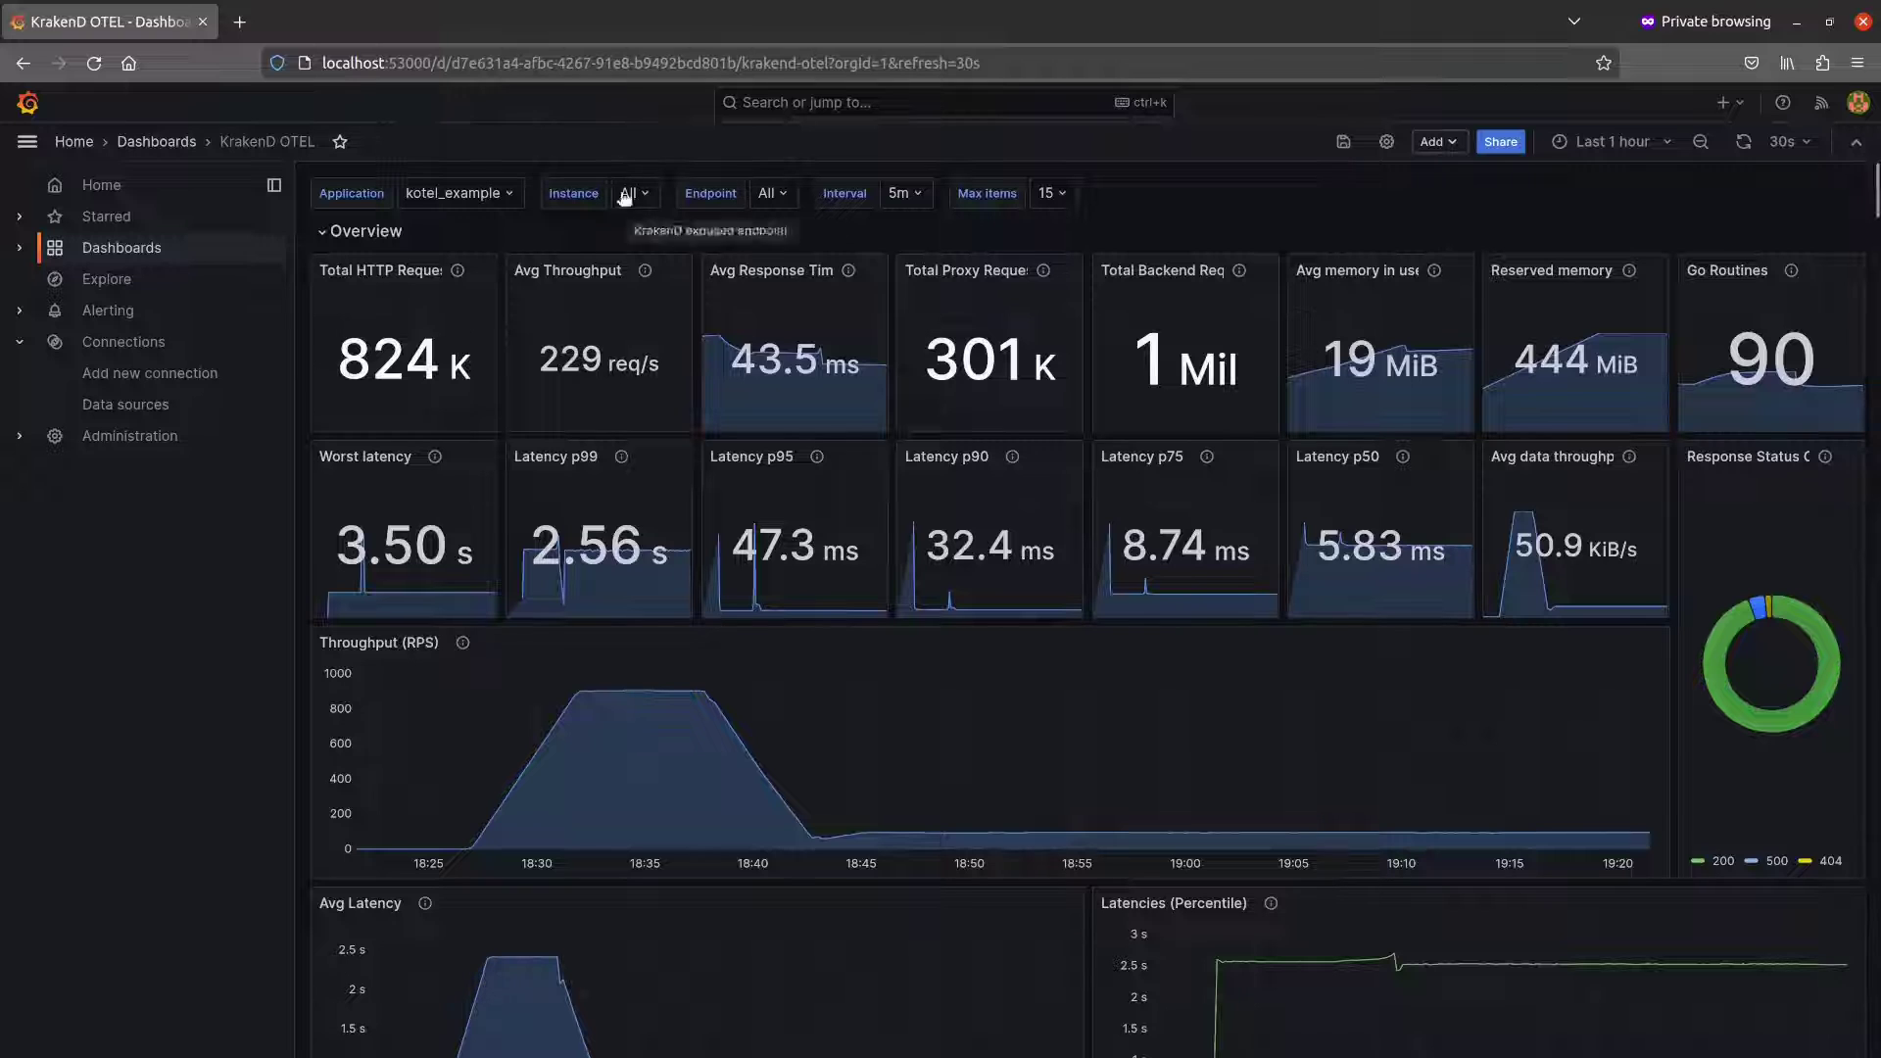
Step: Collapse the Overview, Global, Proxy, Backends, Application and Tracing rows
click(337, 232)
click(326, 270)
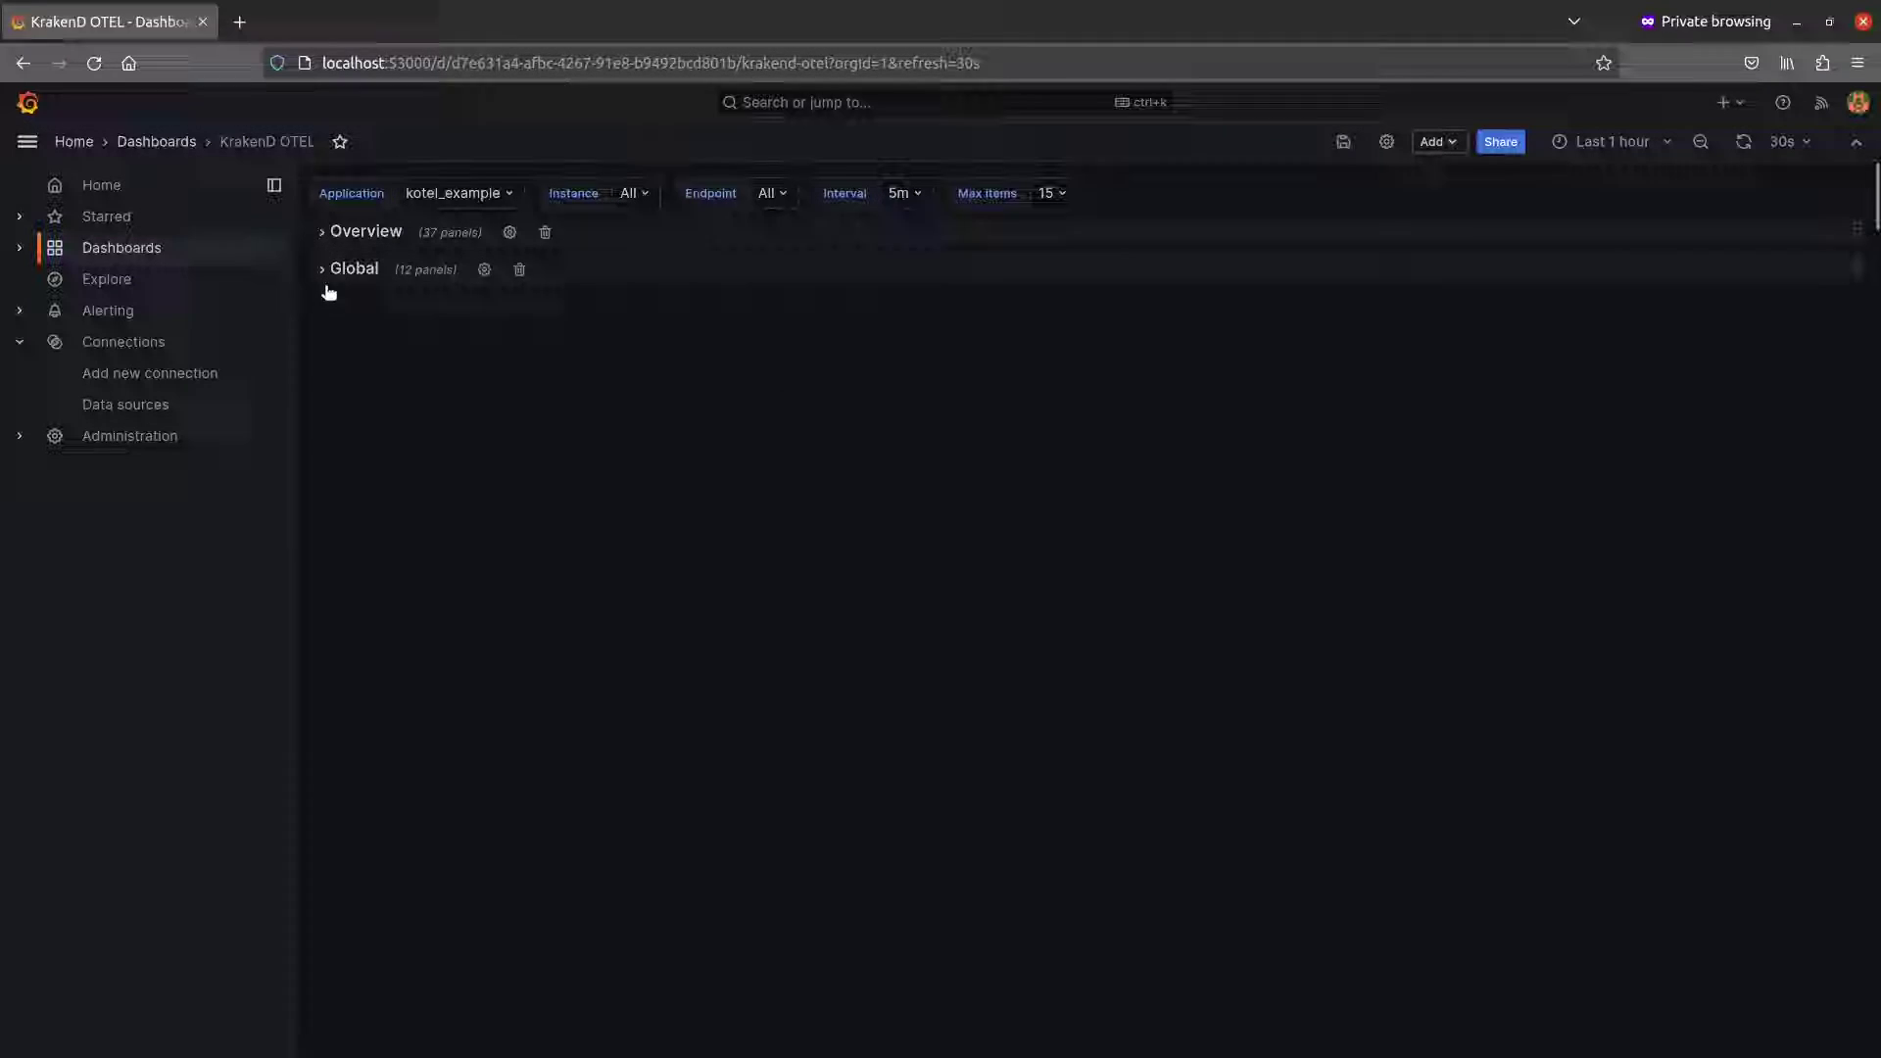
click(327, 306)
click(326, 345)
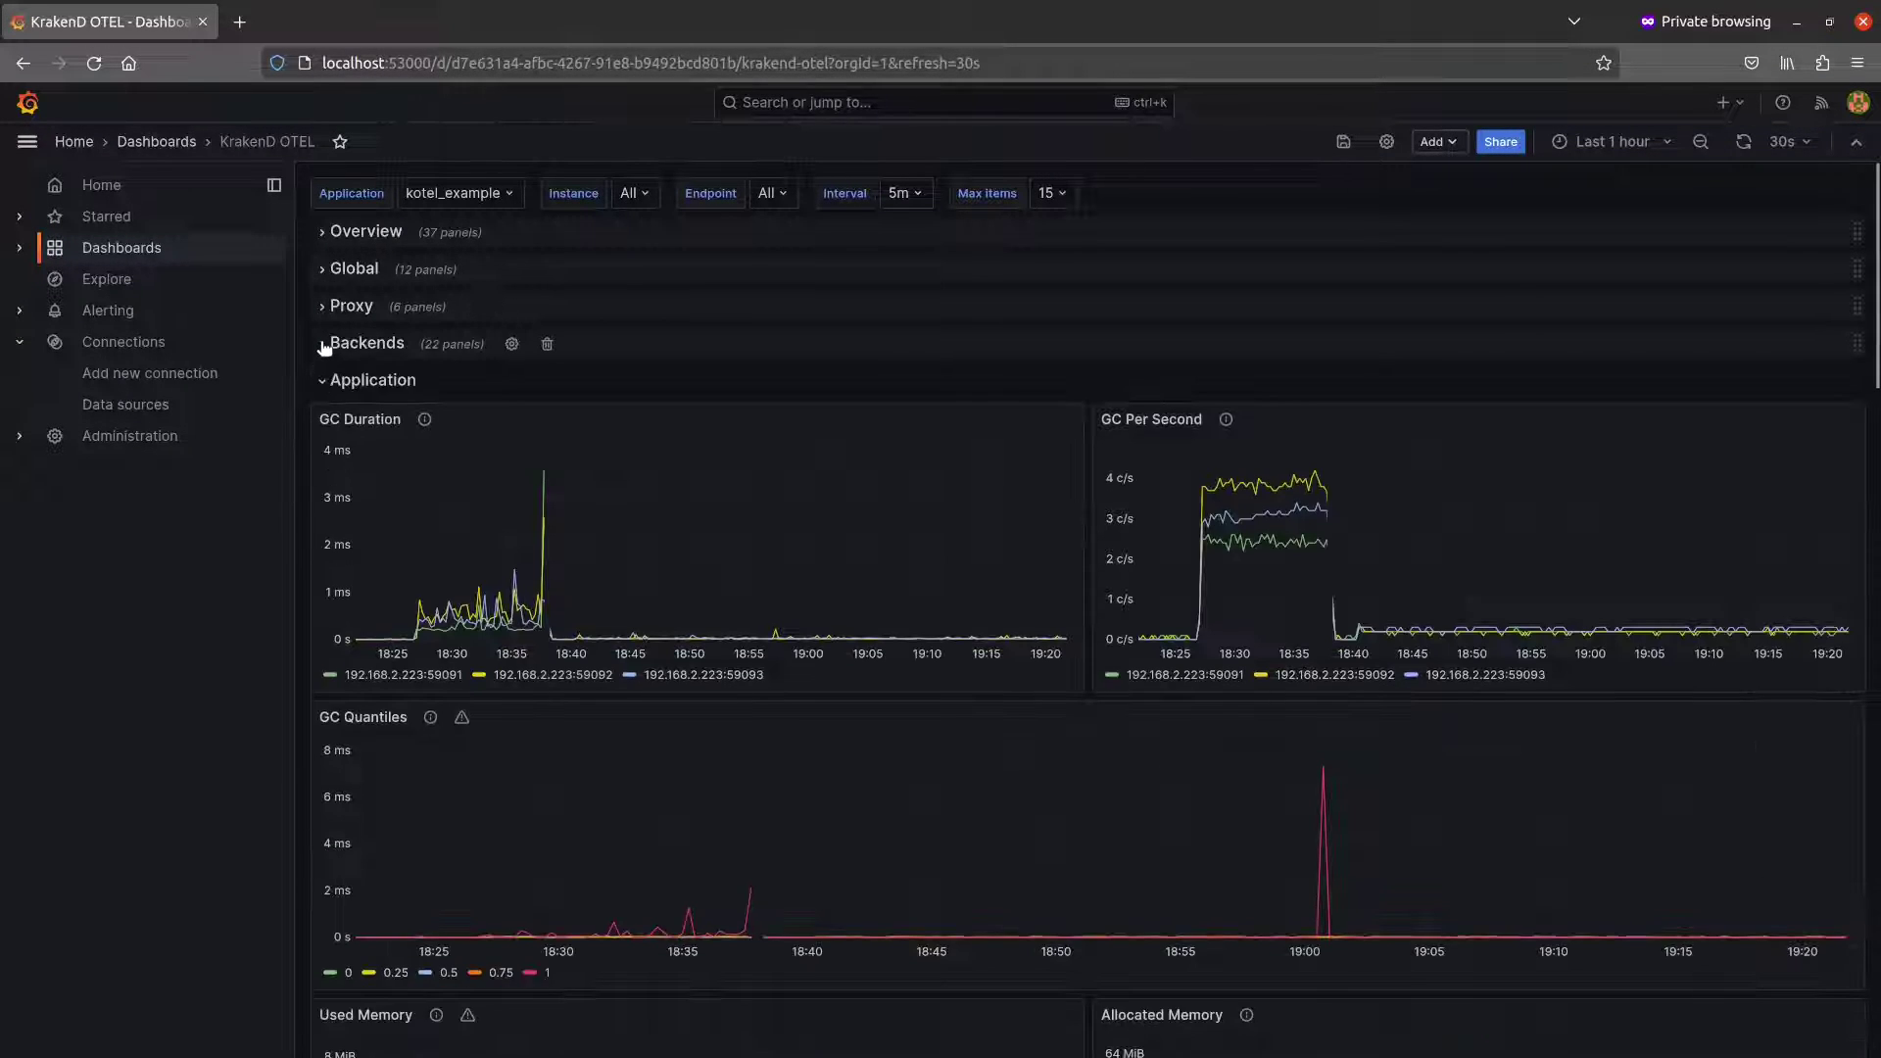
click(324, 382)
click(324, 417)
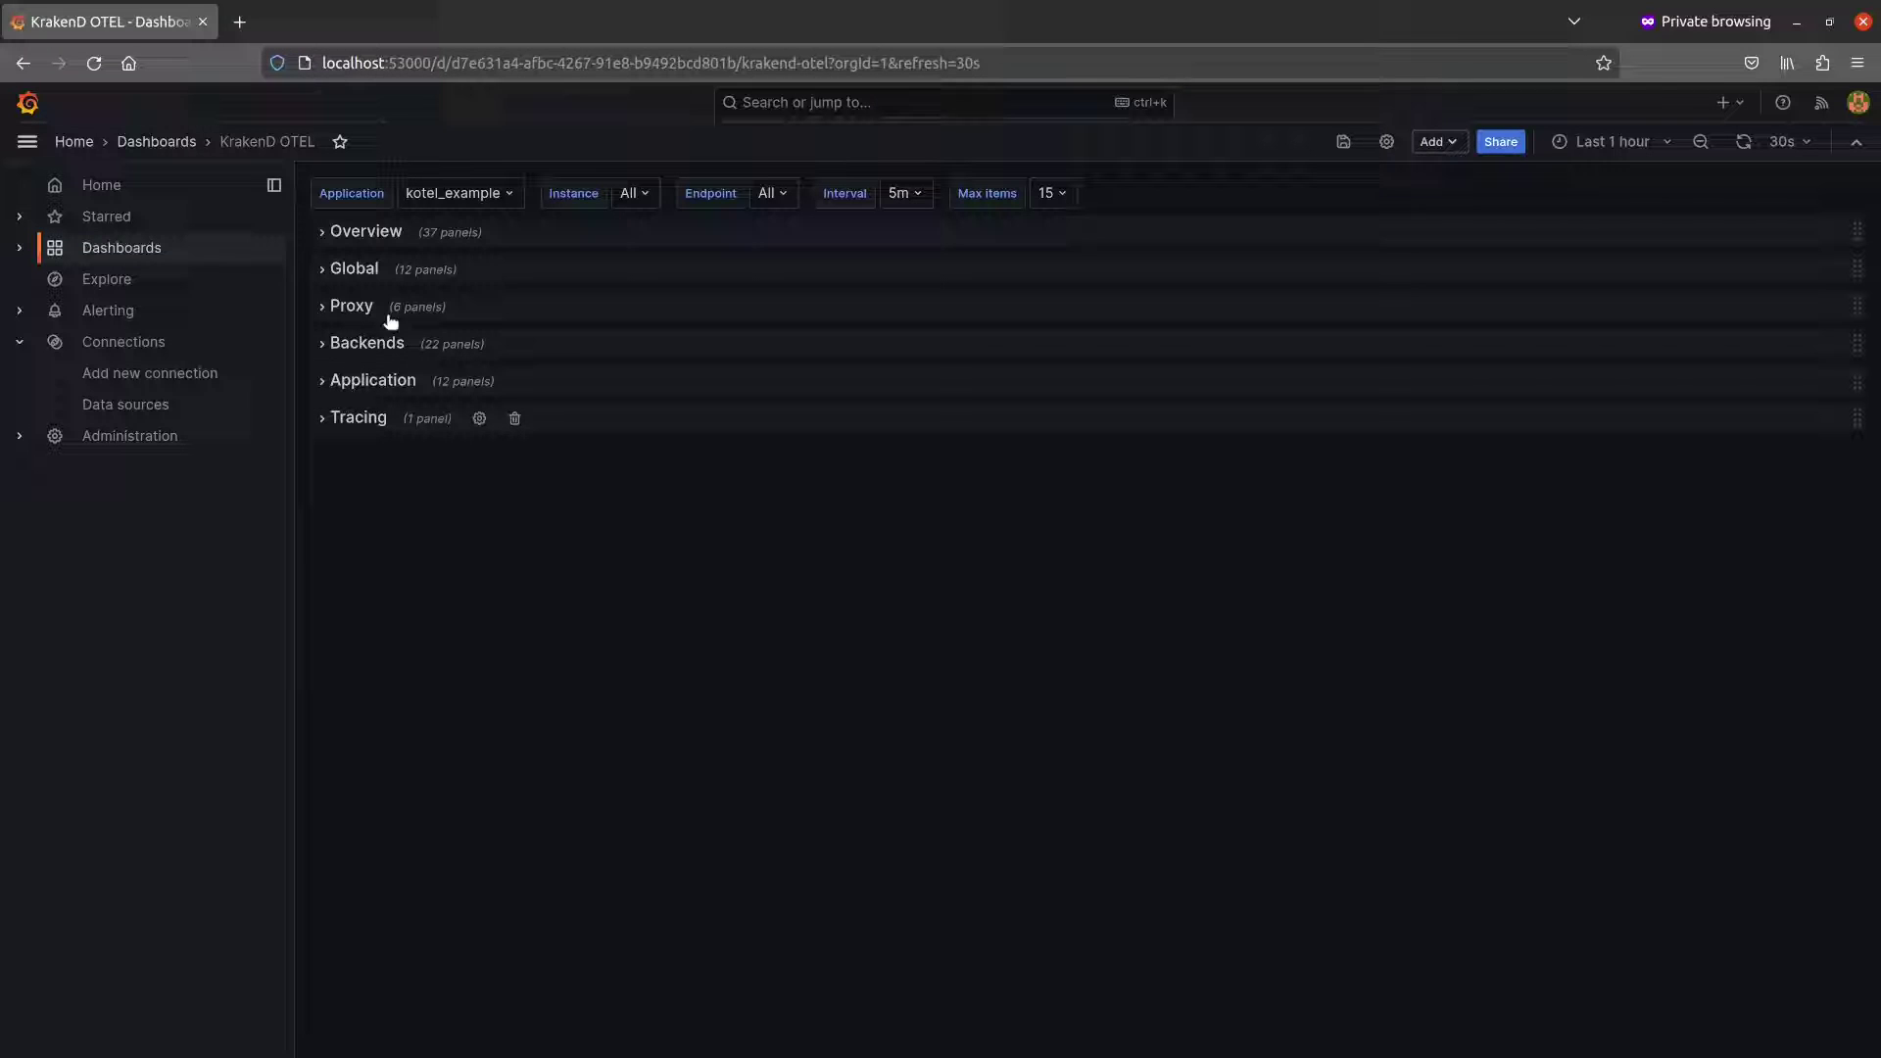
Step: Review the Instance and Interval options, then set Max items to 5
click(634, 193)
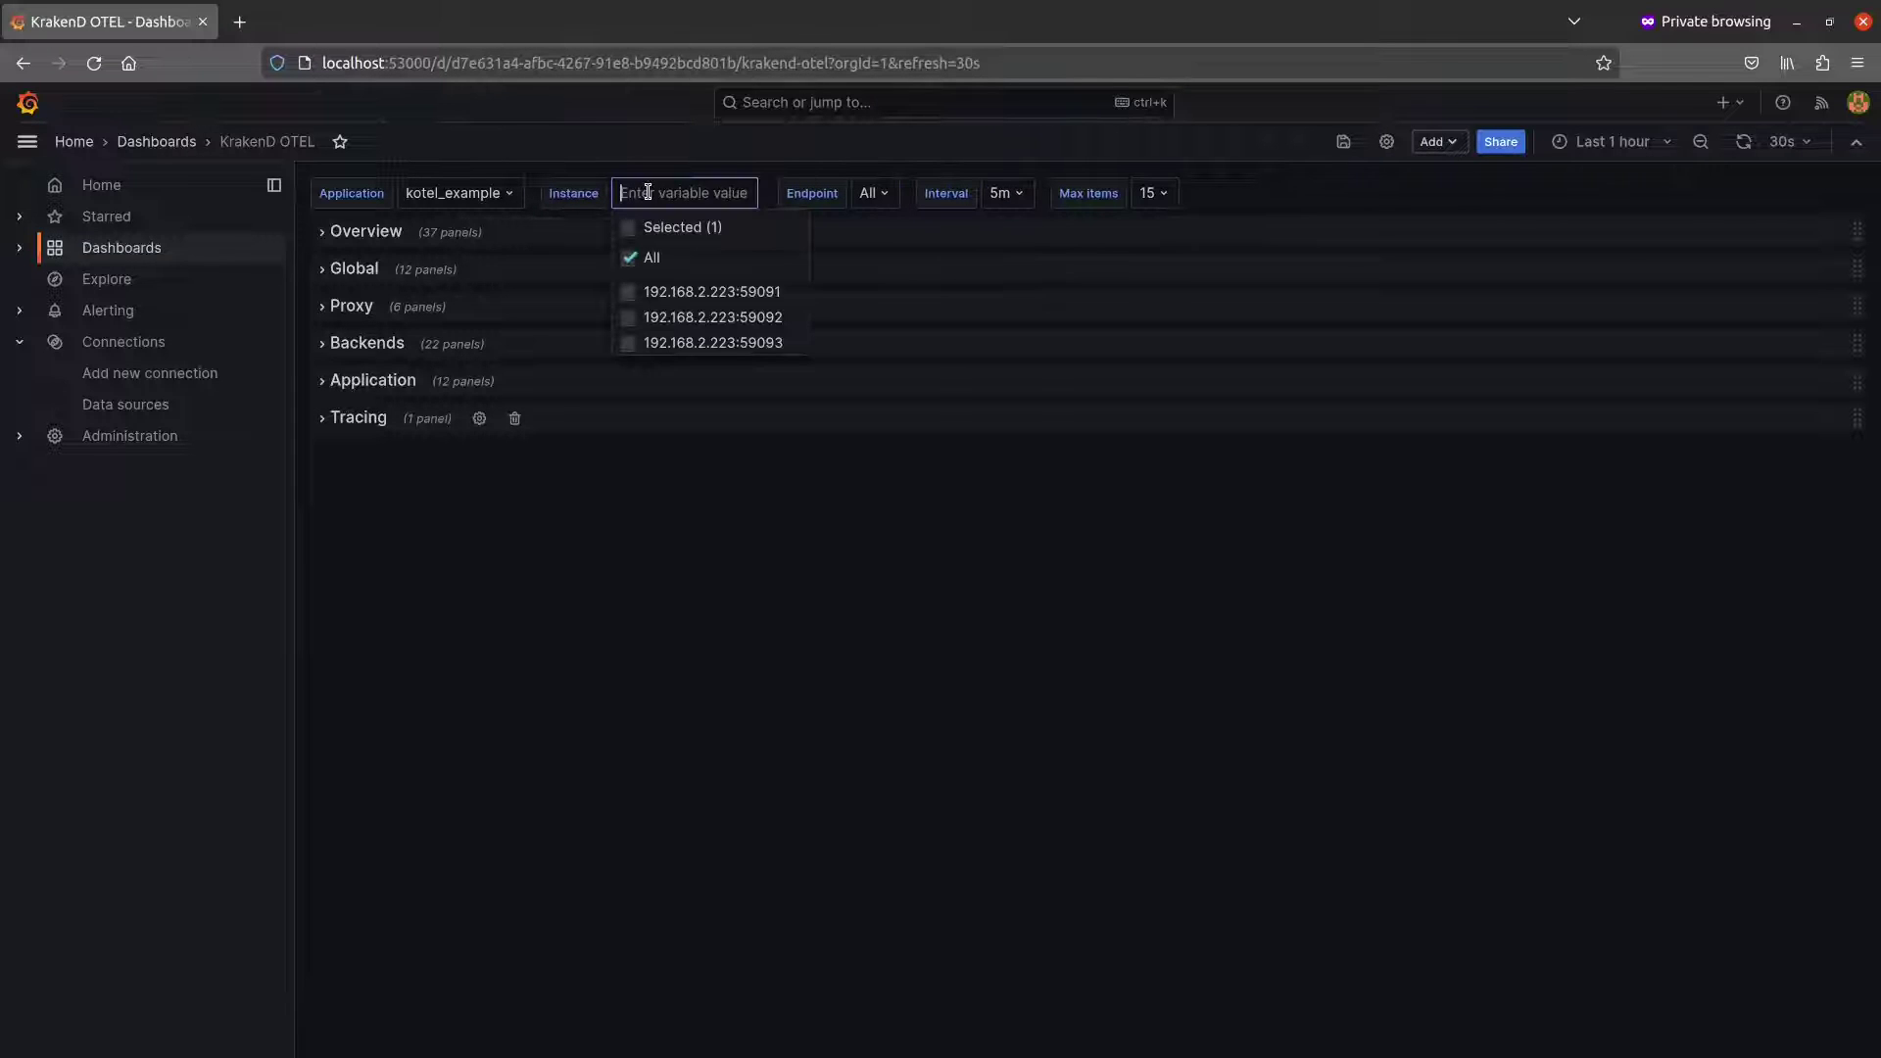
click(901, 210)
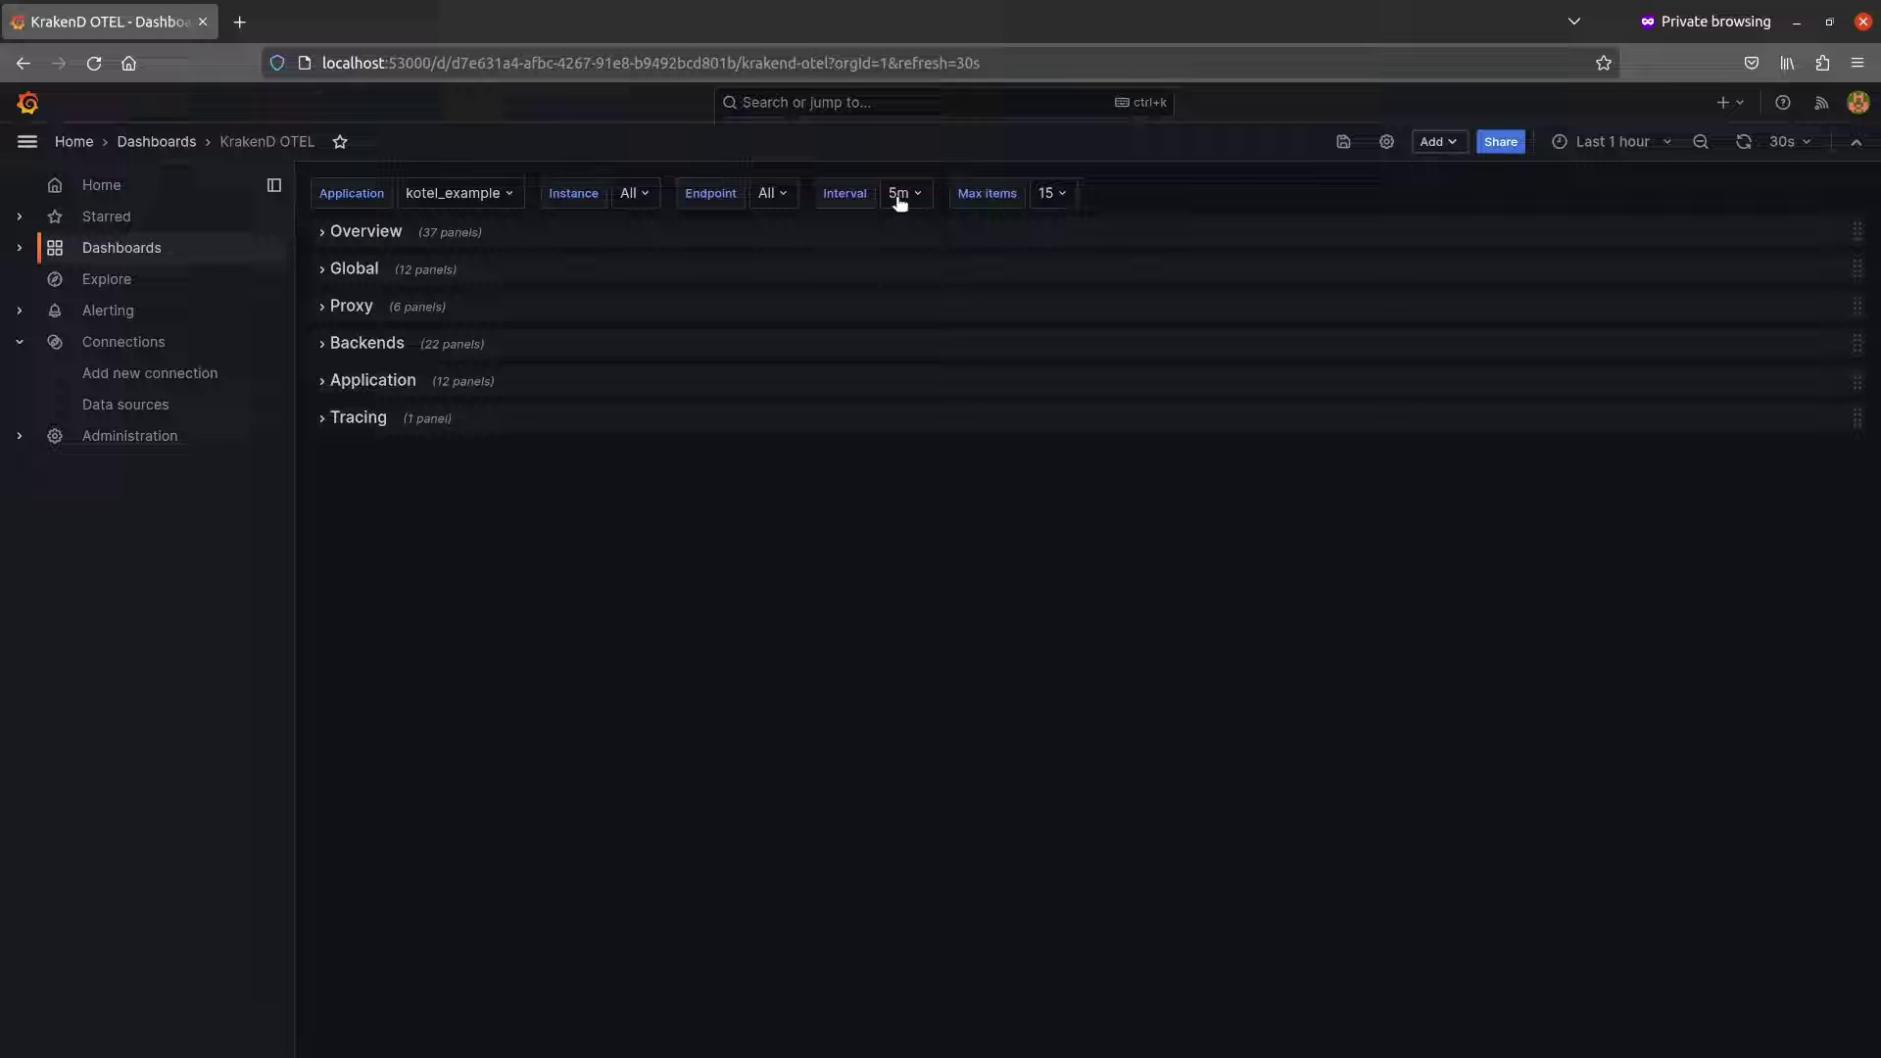
mouse_move(845, 193)
click(902, 193)
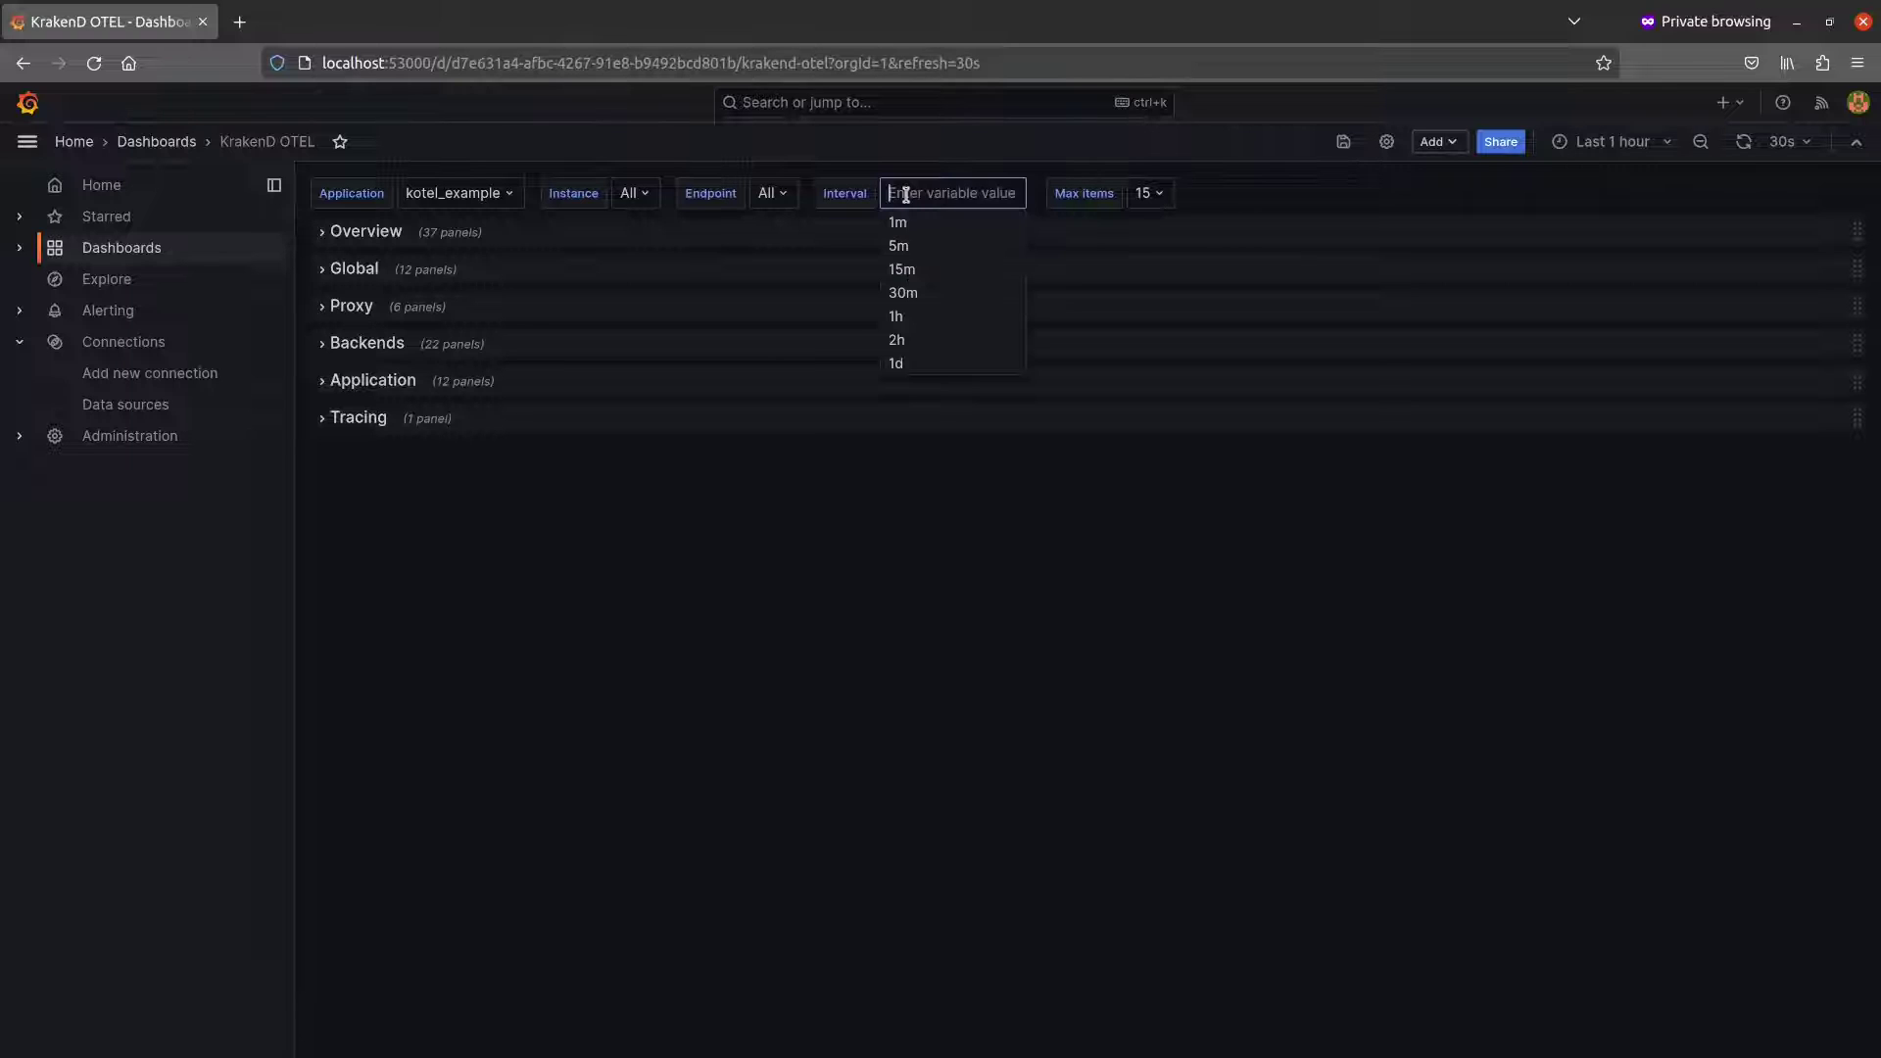
click(1159, 192)
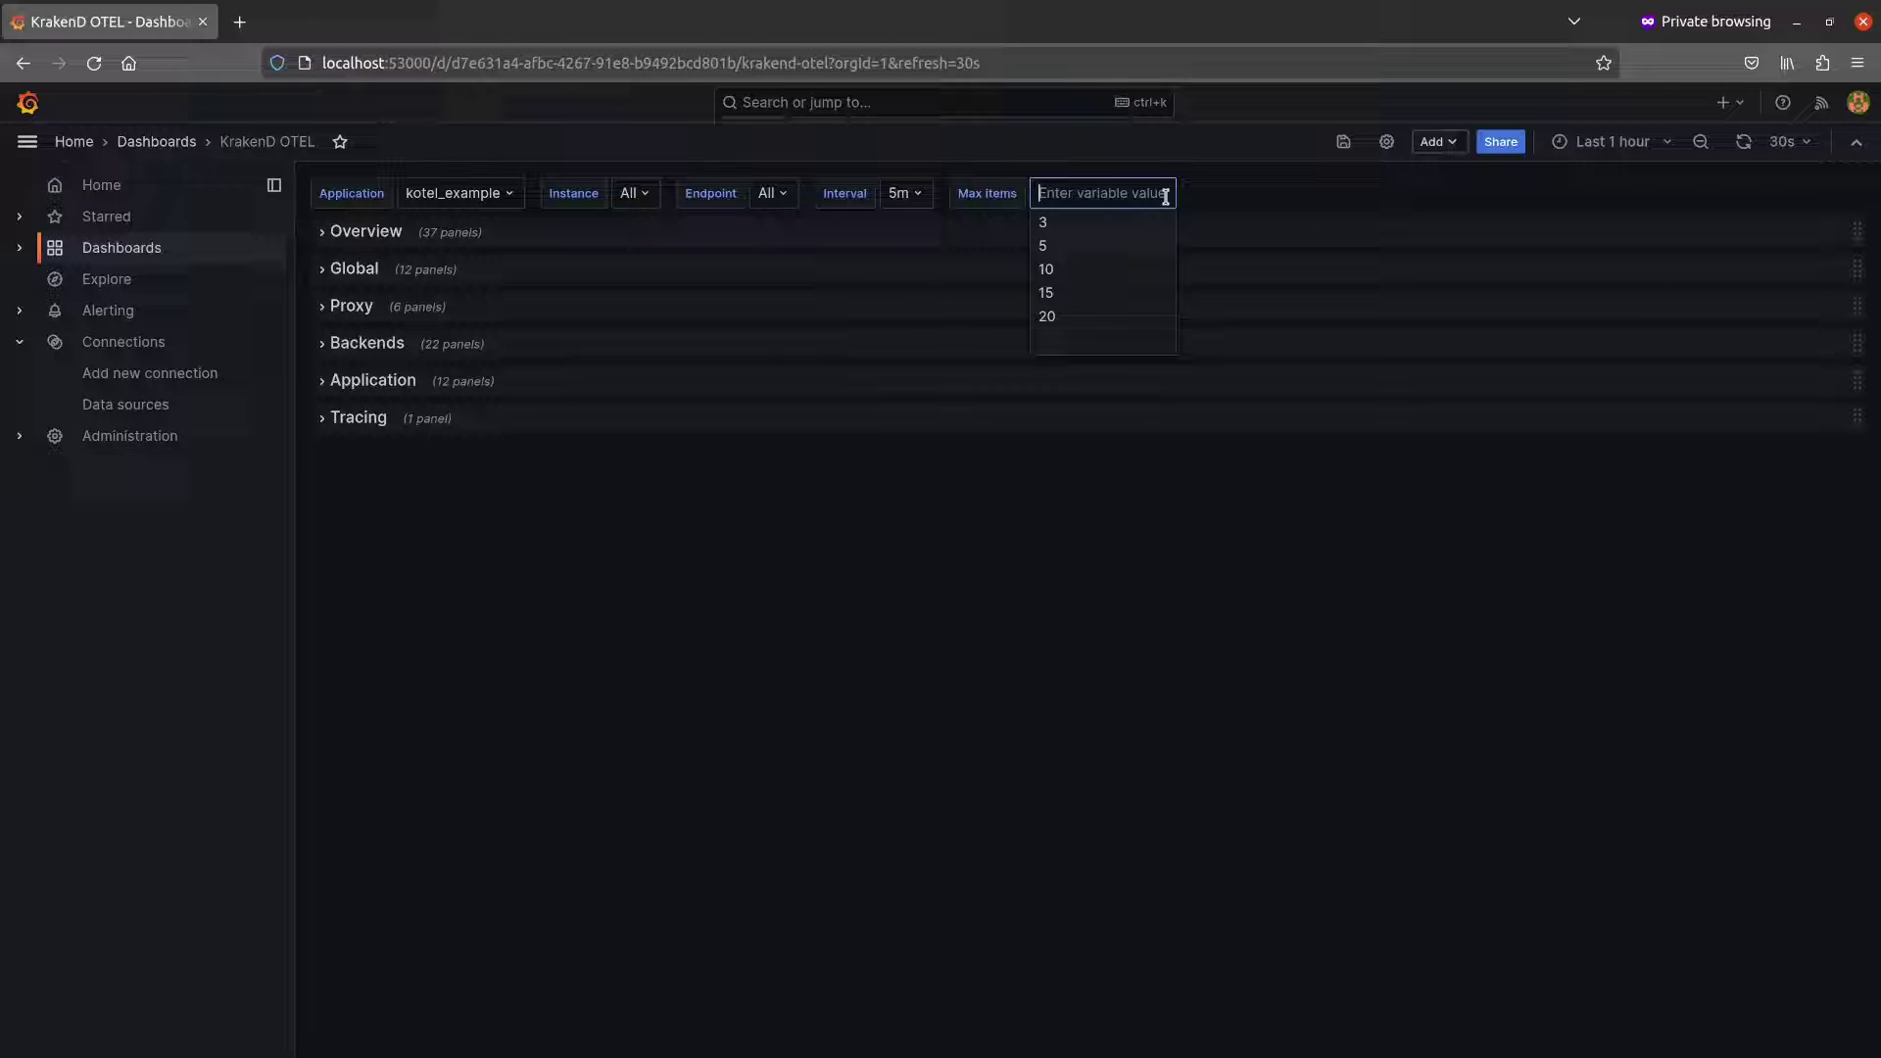
click(1117, 232)
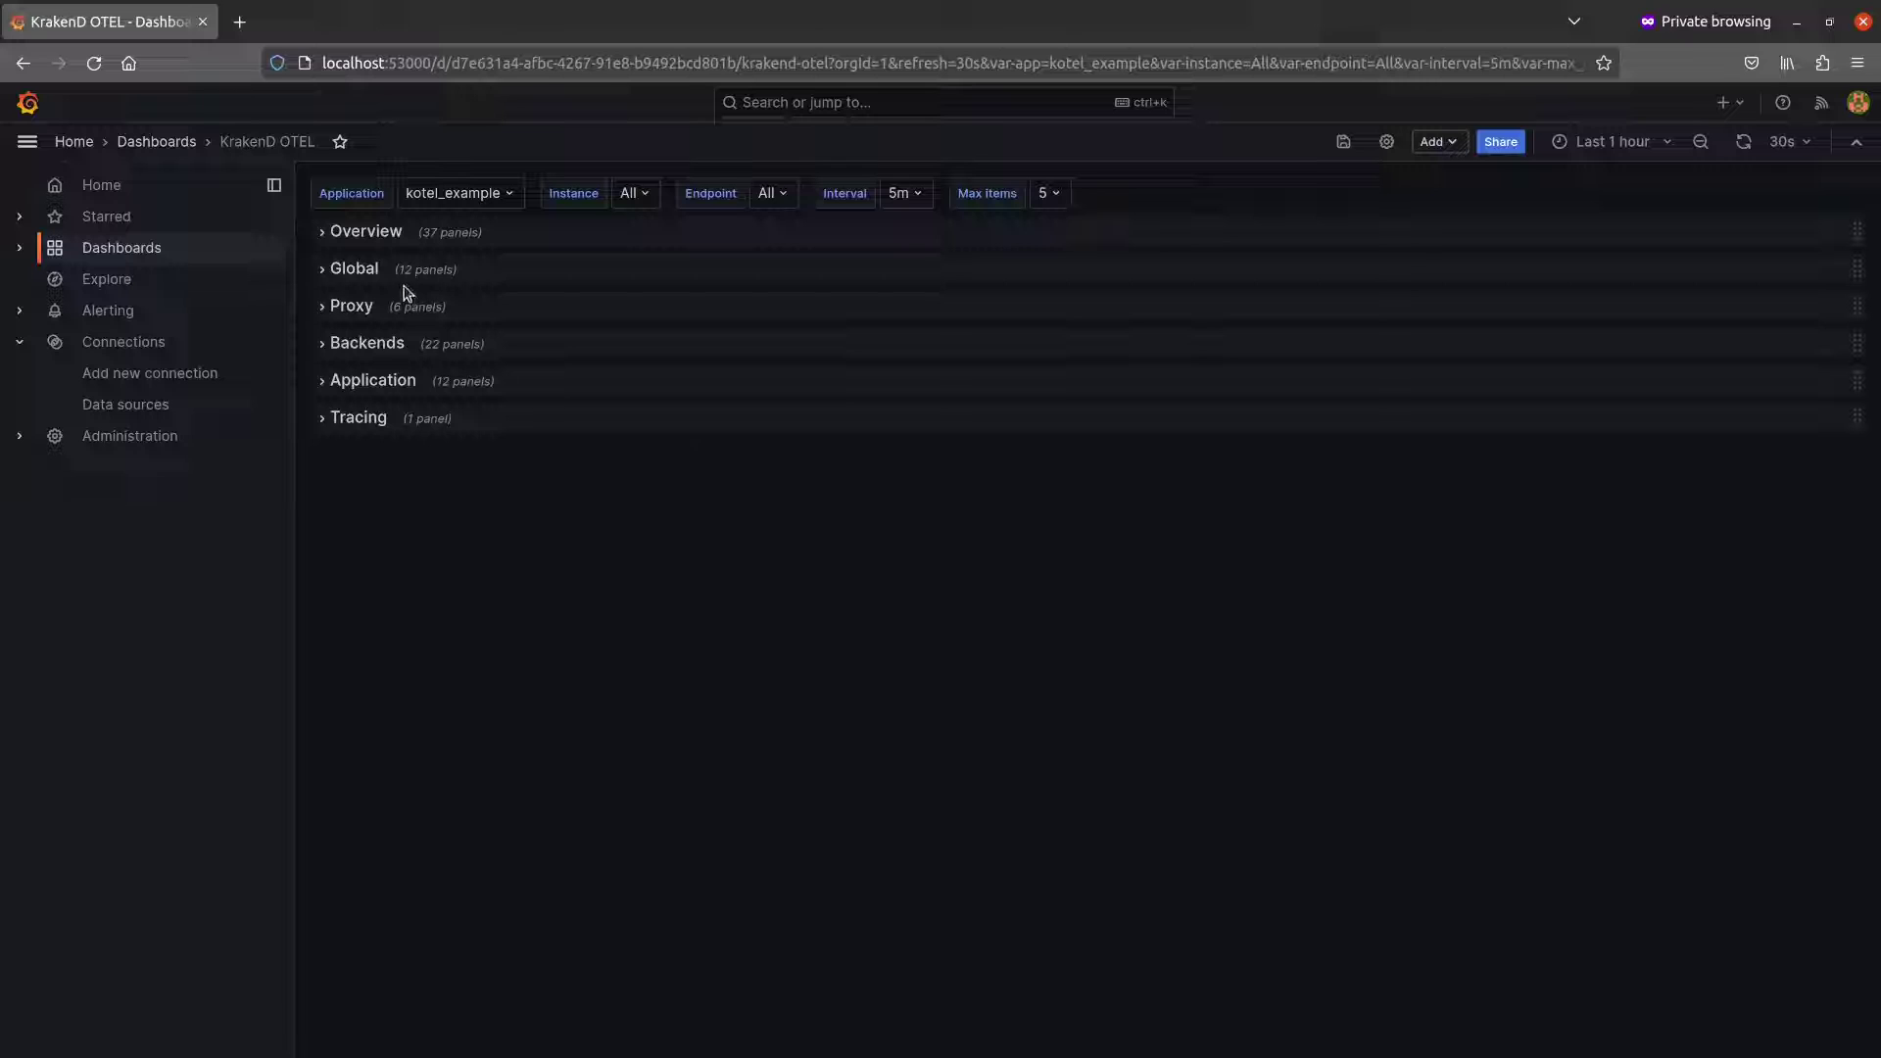
Step: Expand the Overview row and point out the 3.50 s worst latency stat
click(324, 232)
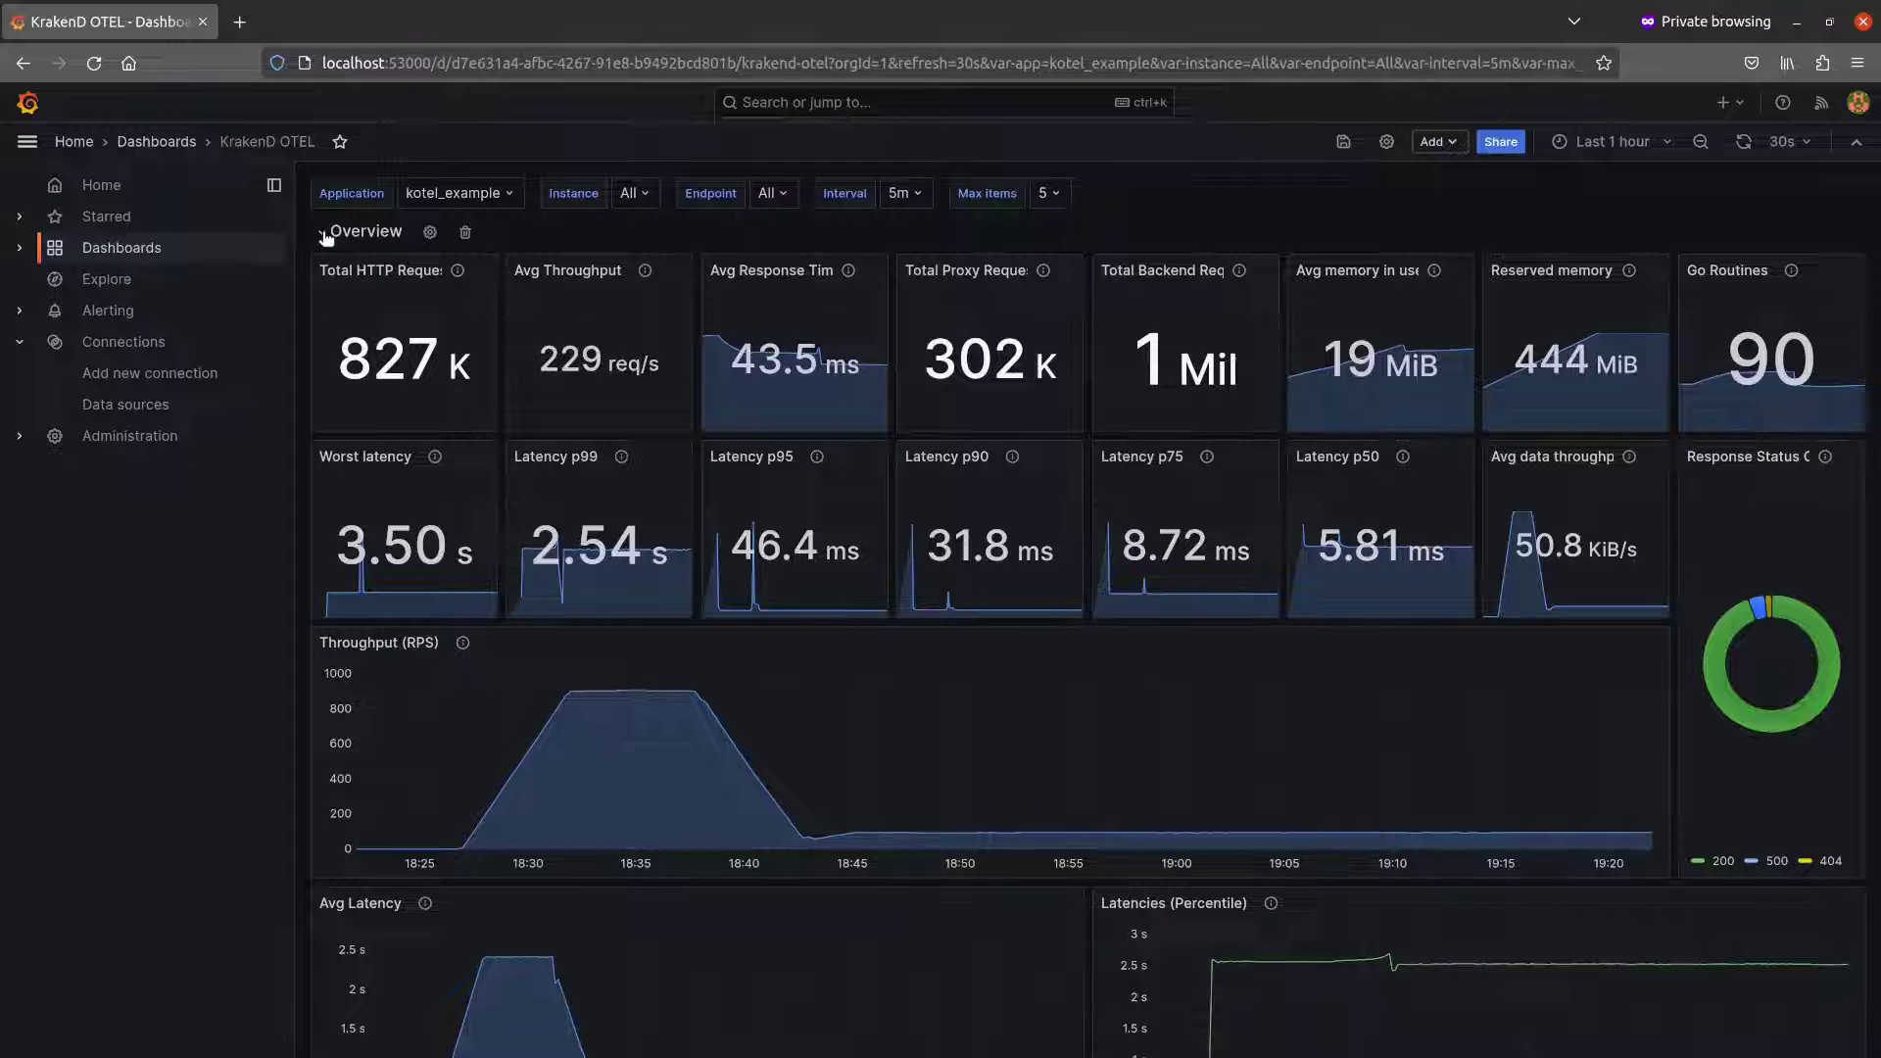
mouse_move(405, 345)
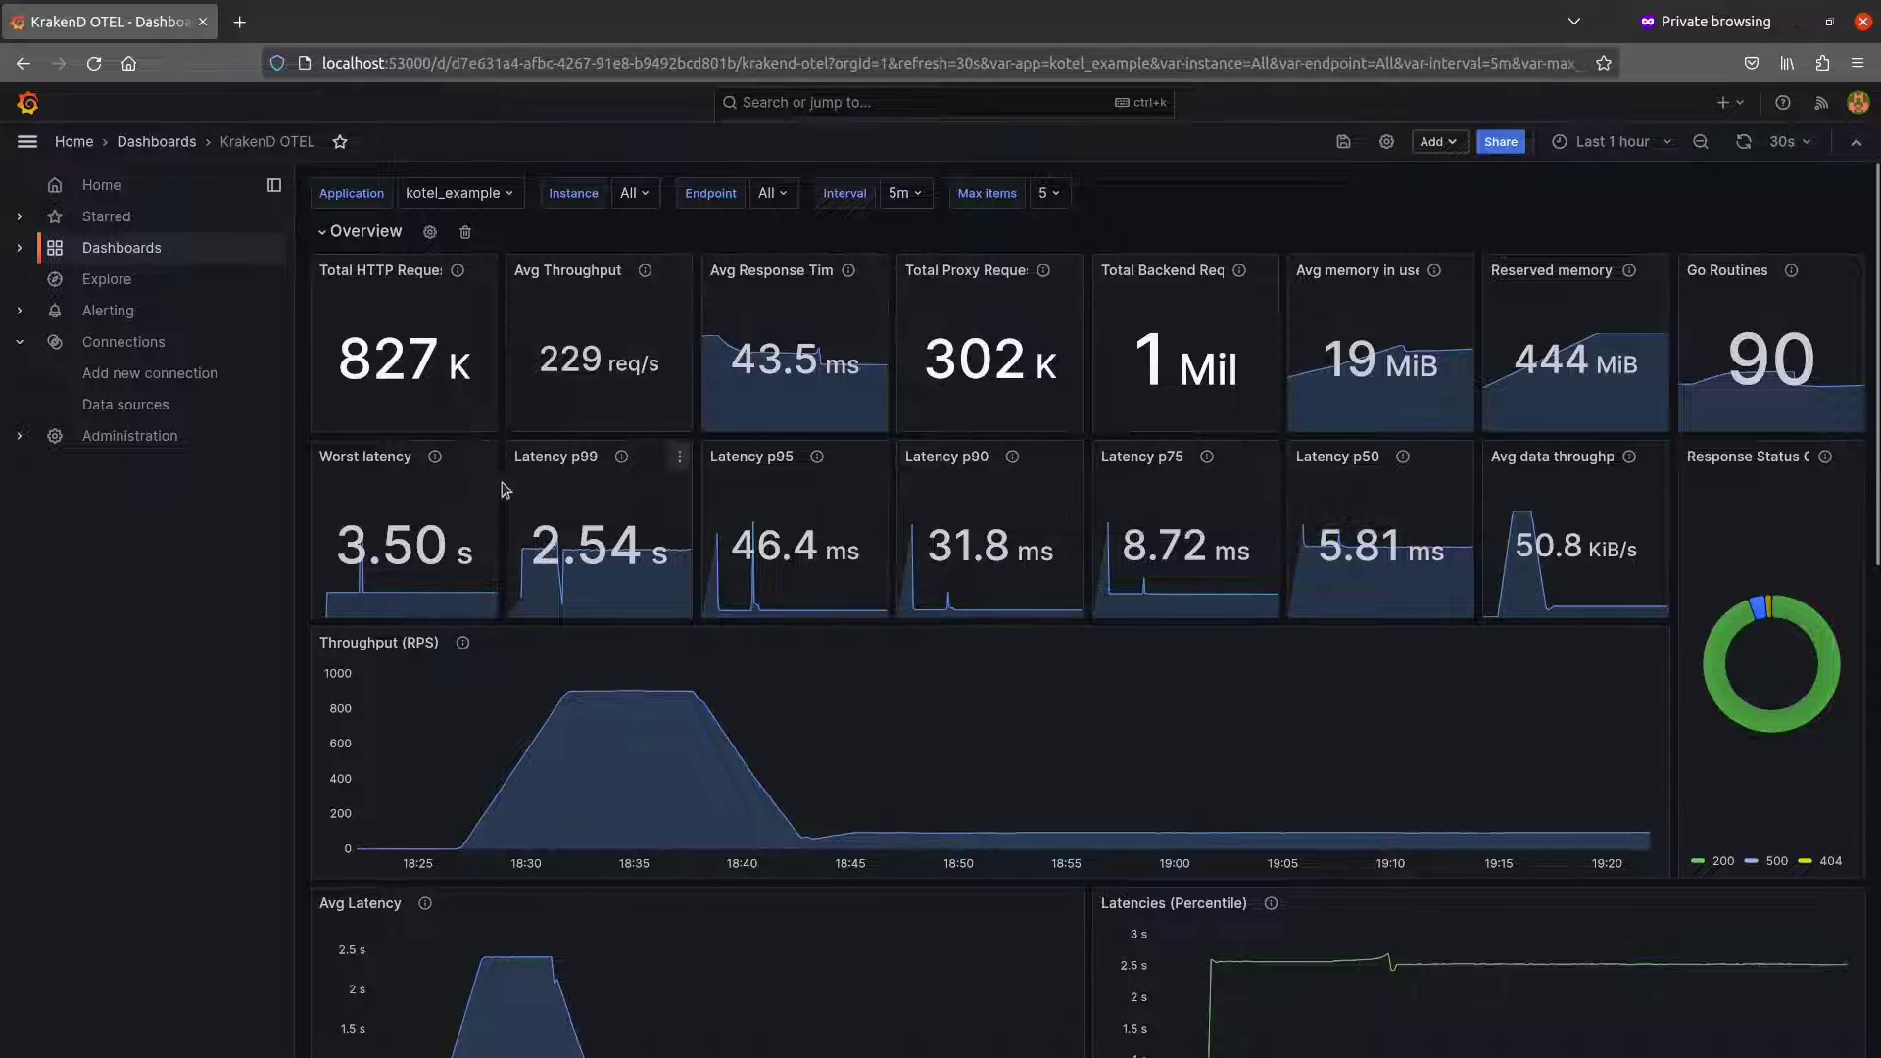
drag(336, 537, 474, 548)
click(343, 539)
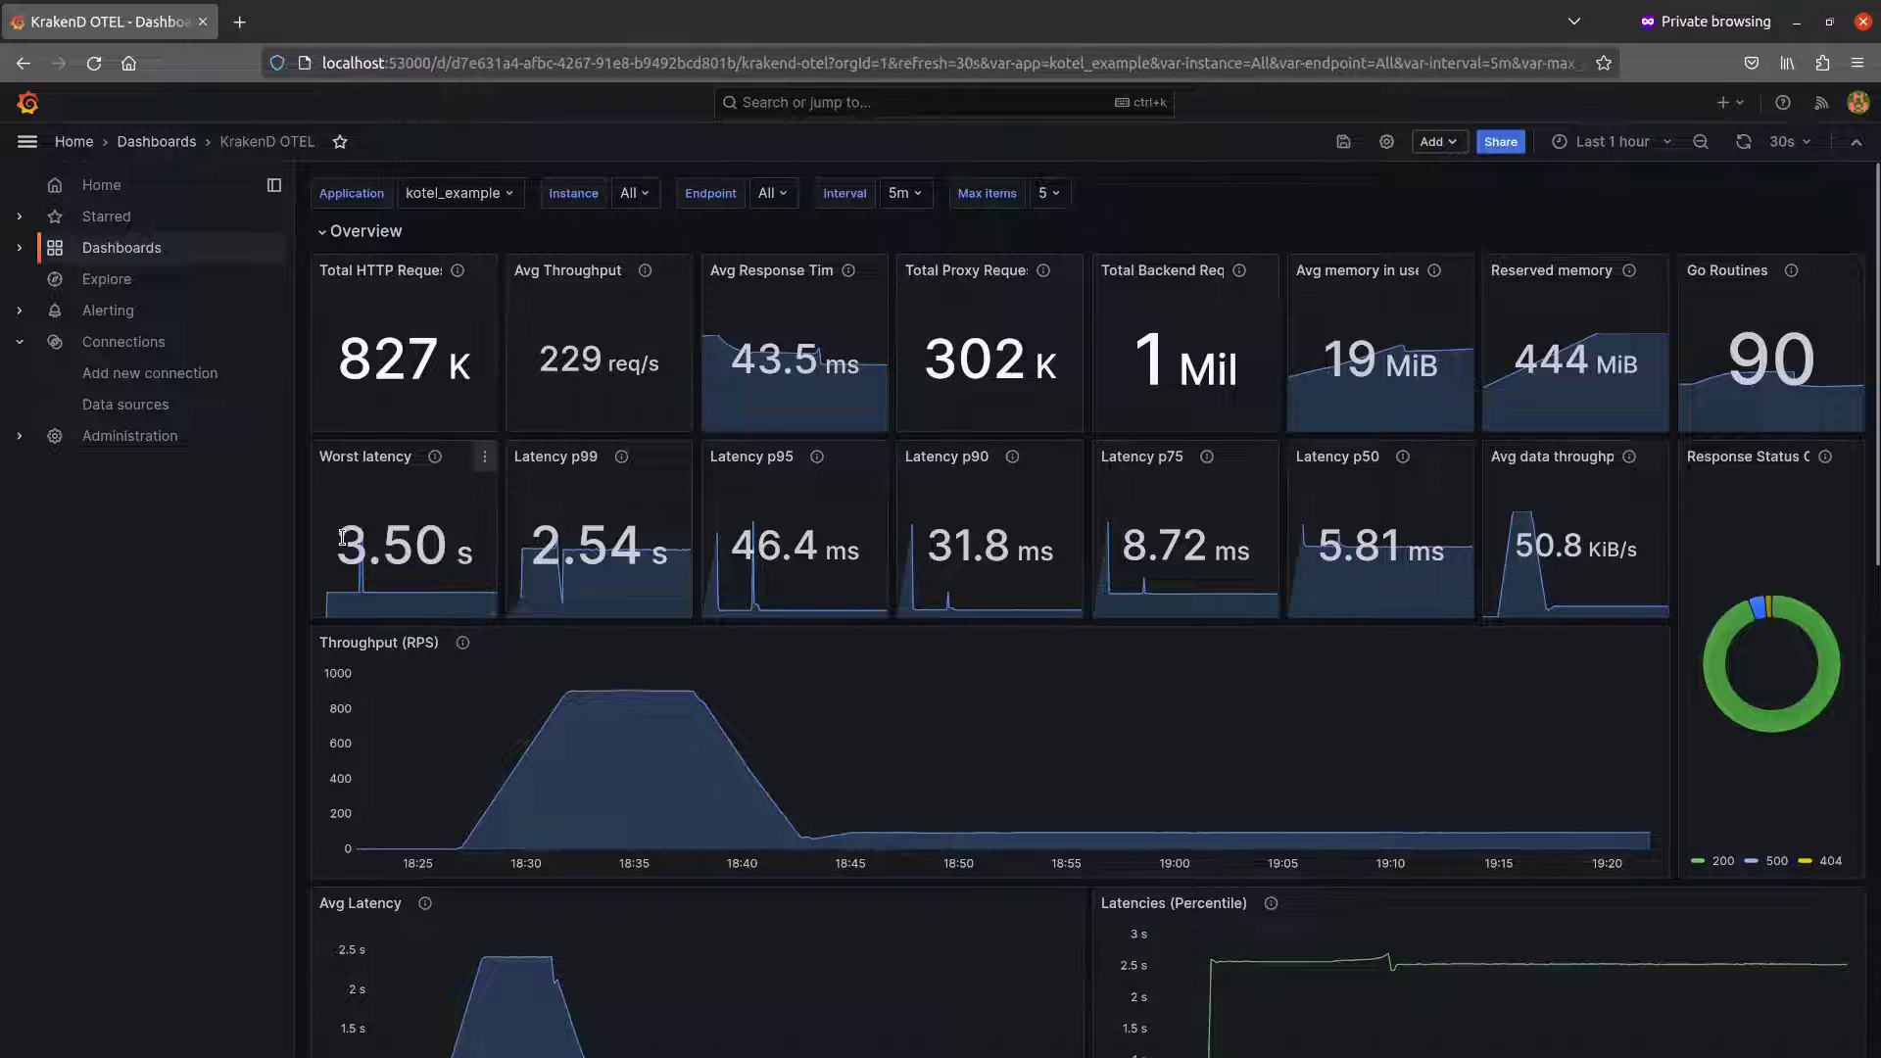
scroll(440, 637, down, 2)
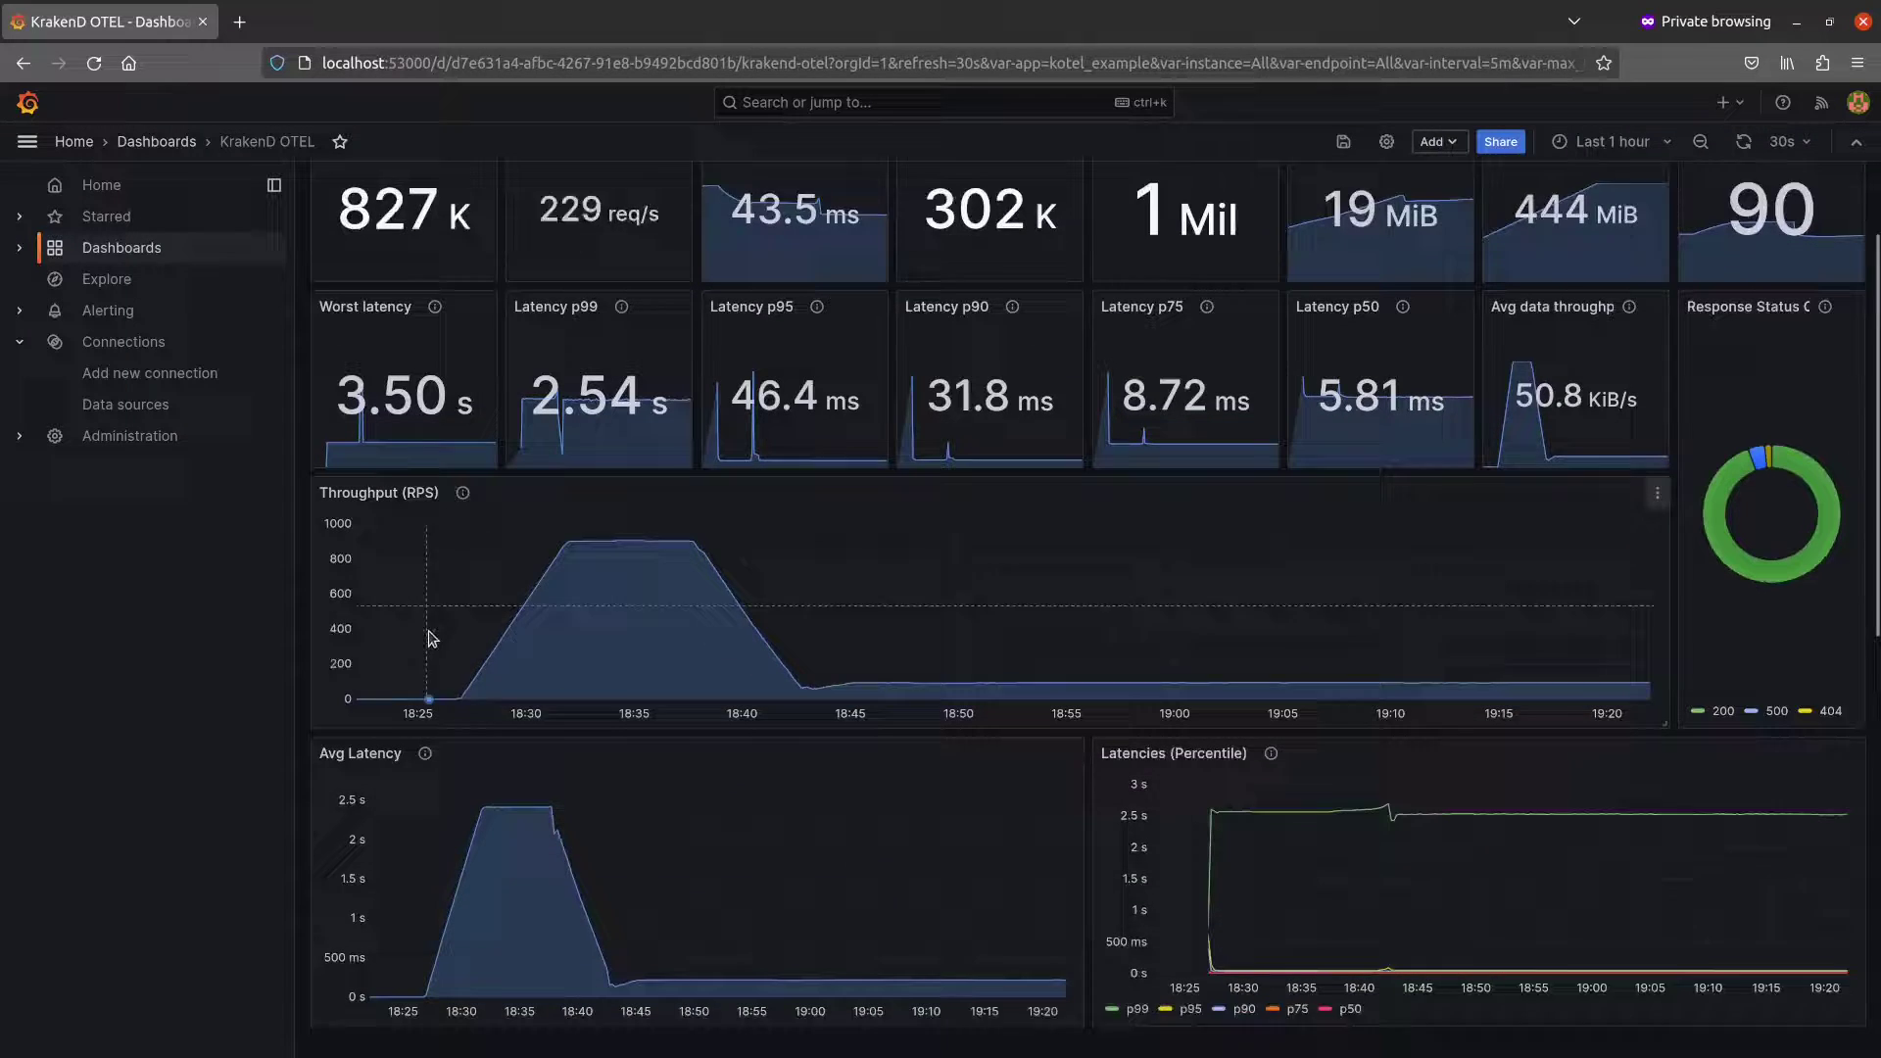
scroll(441, 636, down, 2)
scroll(455, 636, down, 2)
scroll(463, 637, down, 1)
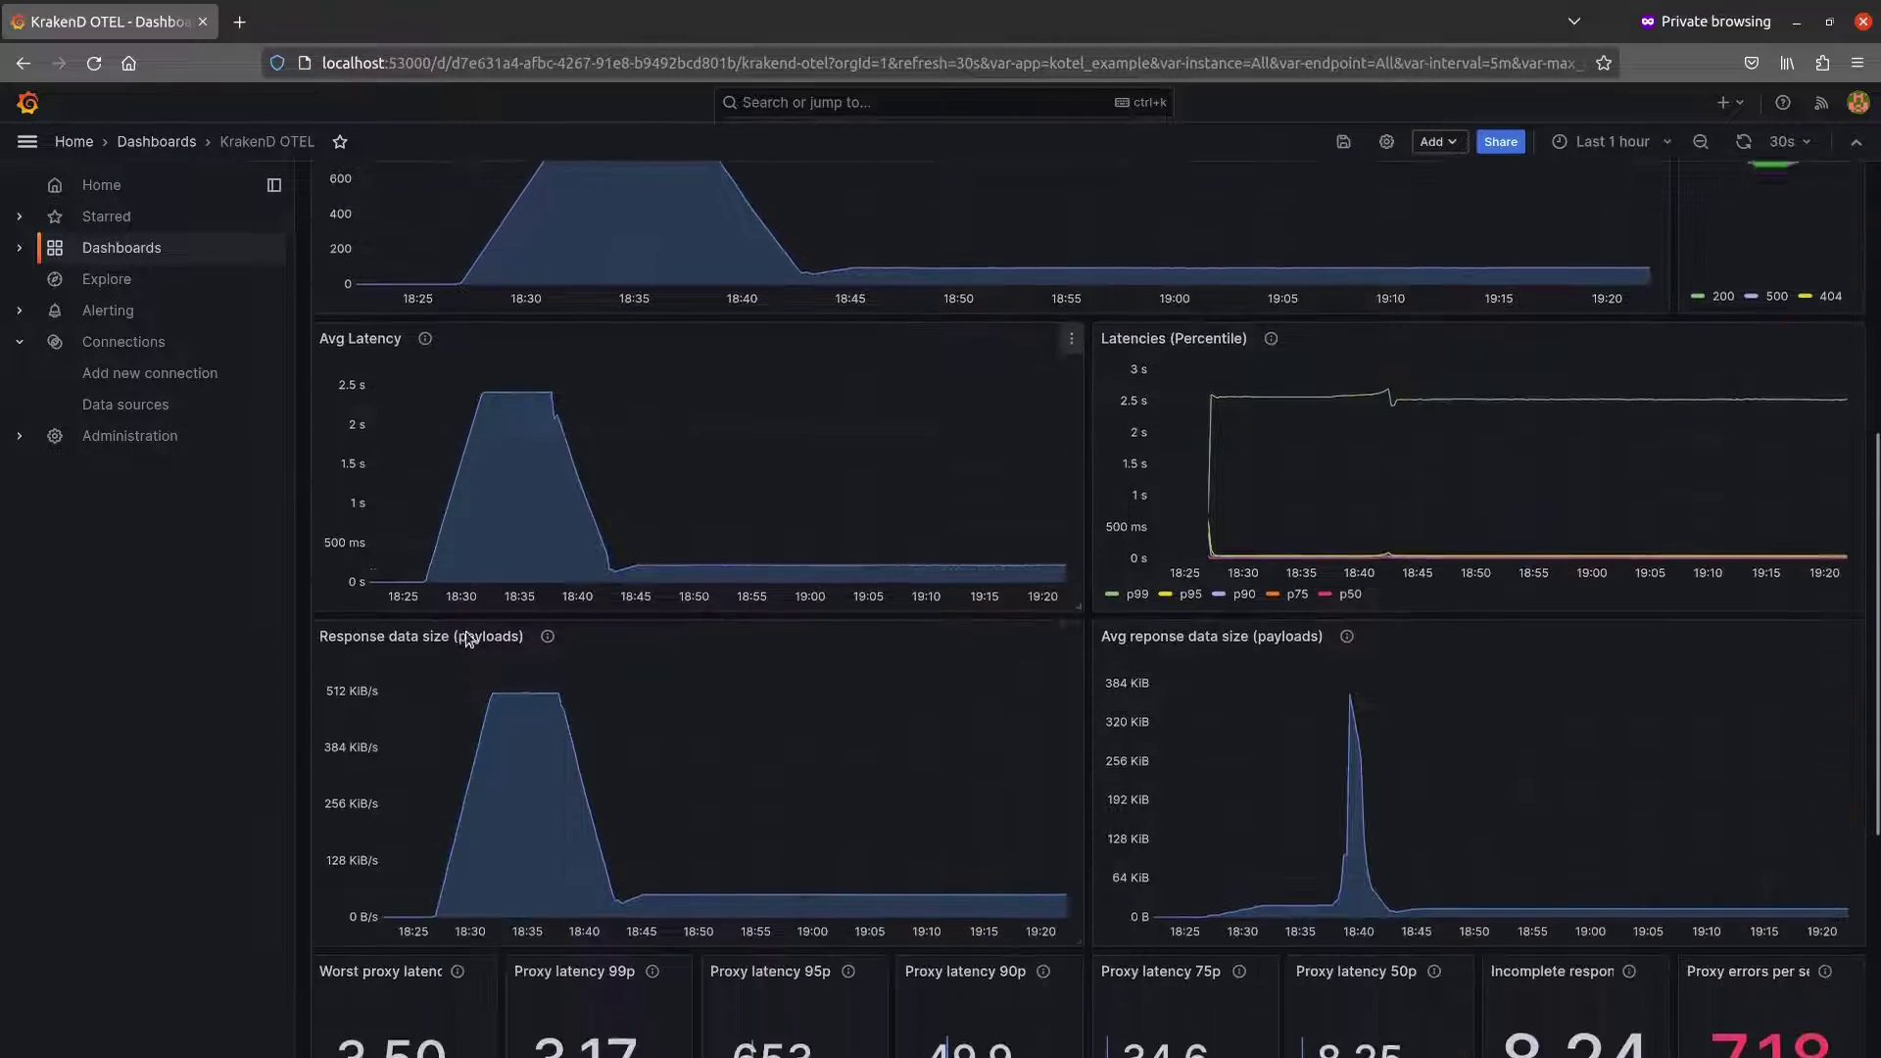
scroll(468, 638, down, 1)
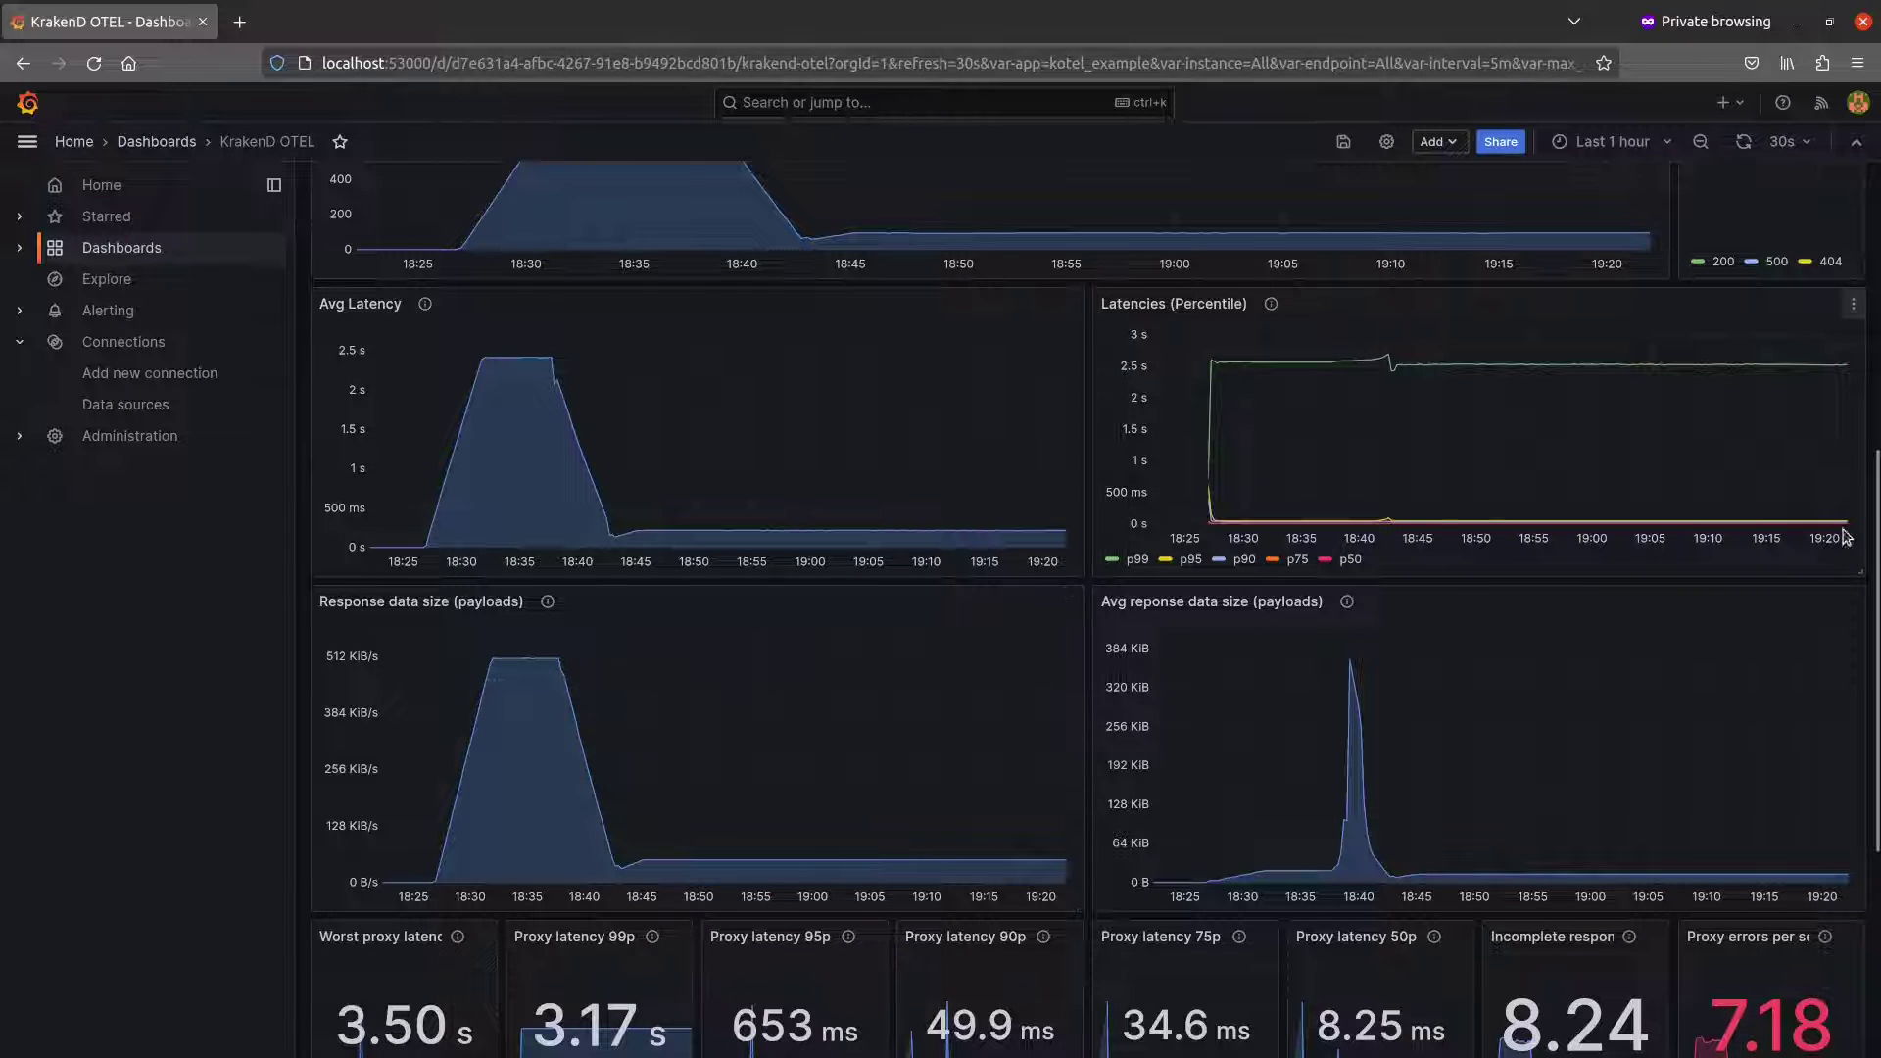
drag(1873, 506, 1838, 662)
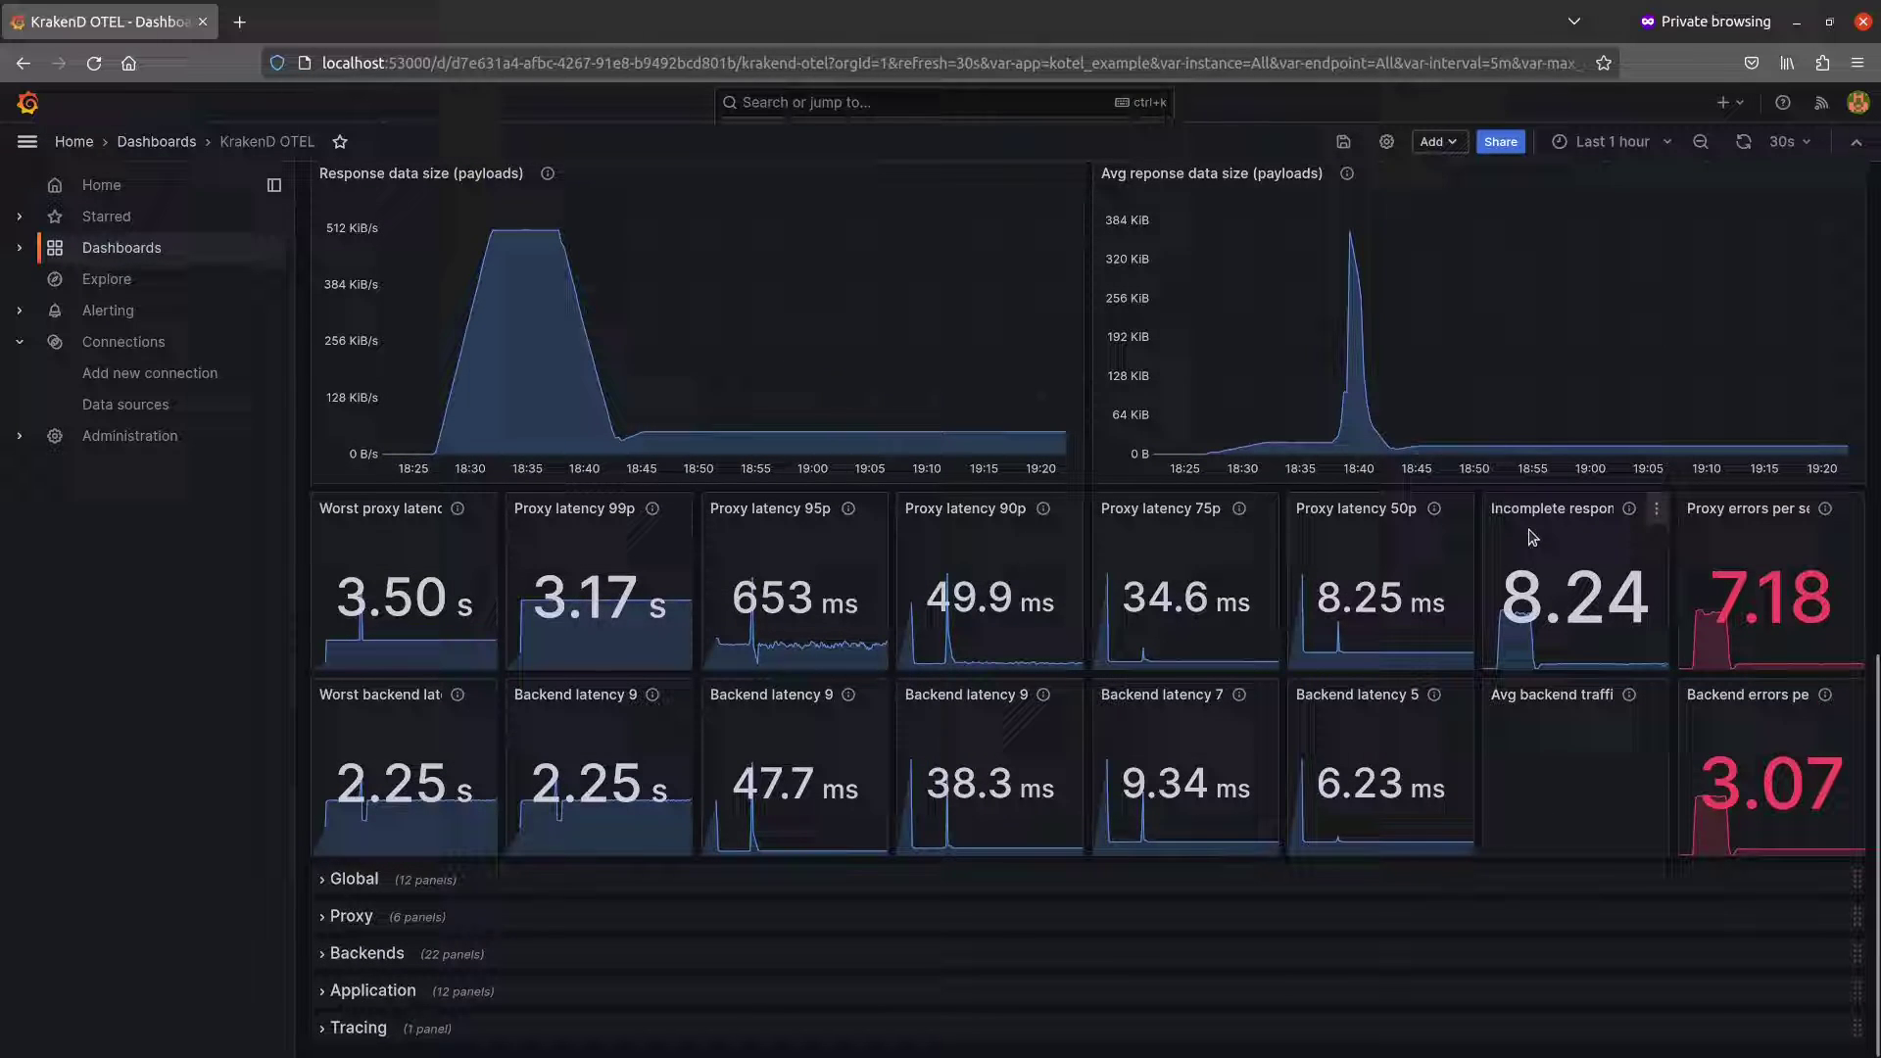
Step: Highlight the 3.50 s worst, 653 ms p95 and 2.25 s backend latency stats
drag(339, 584, 448, 583)
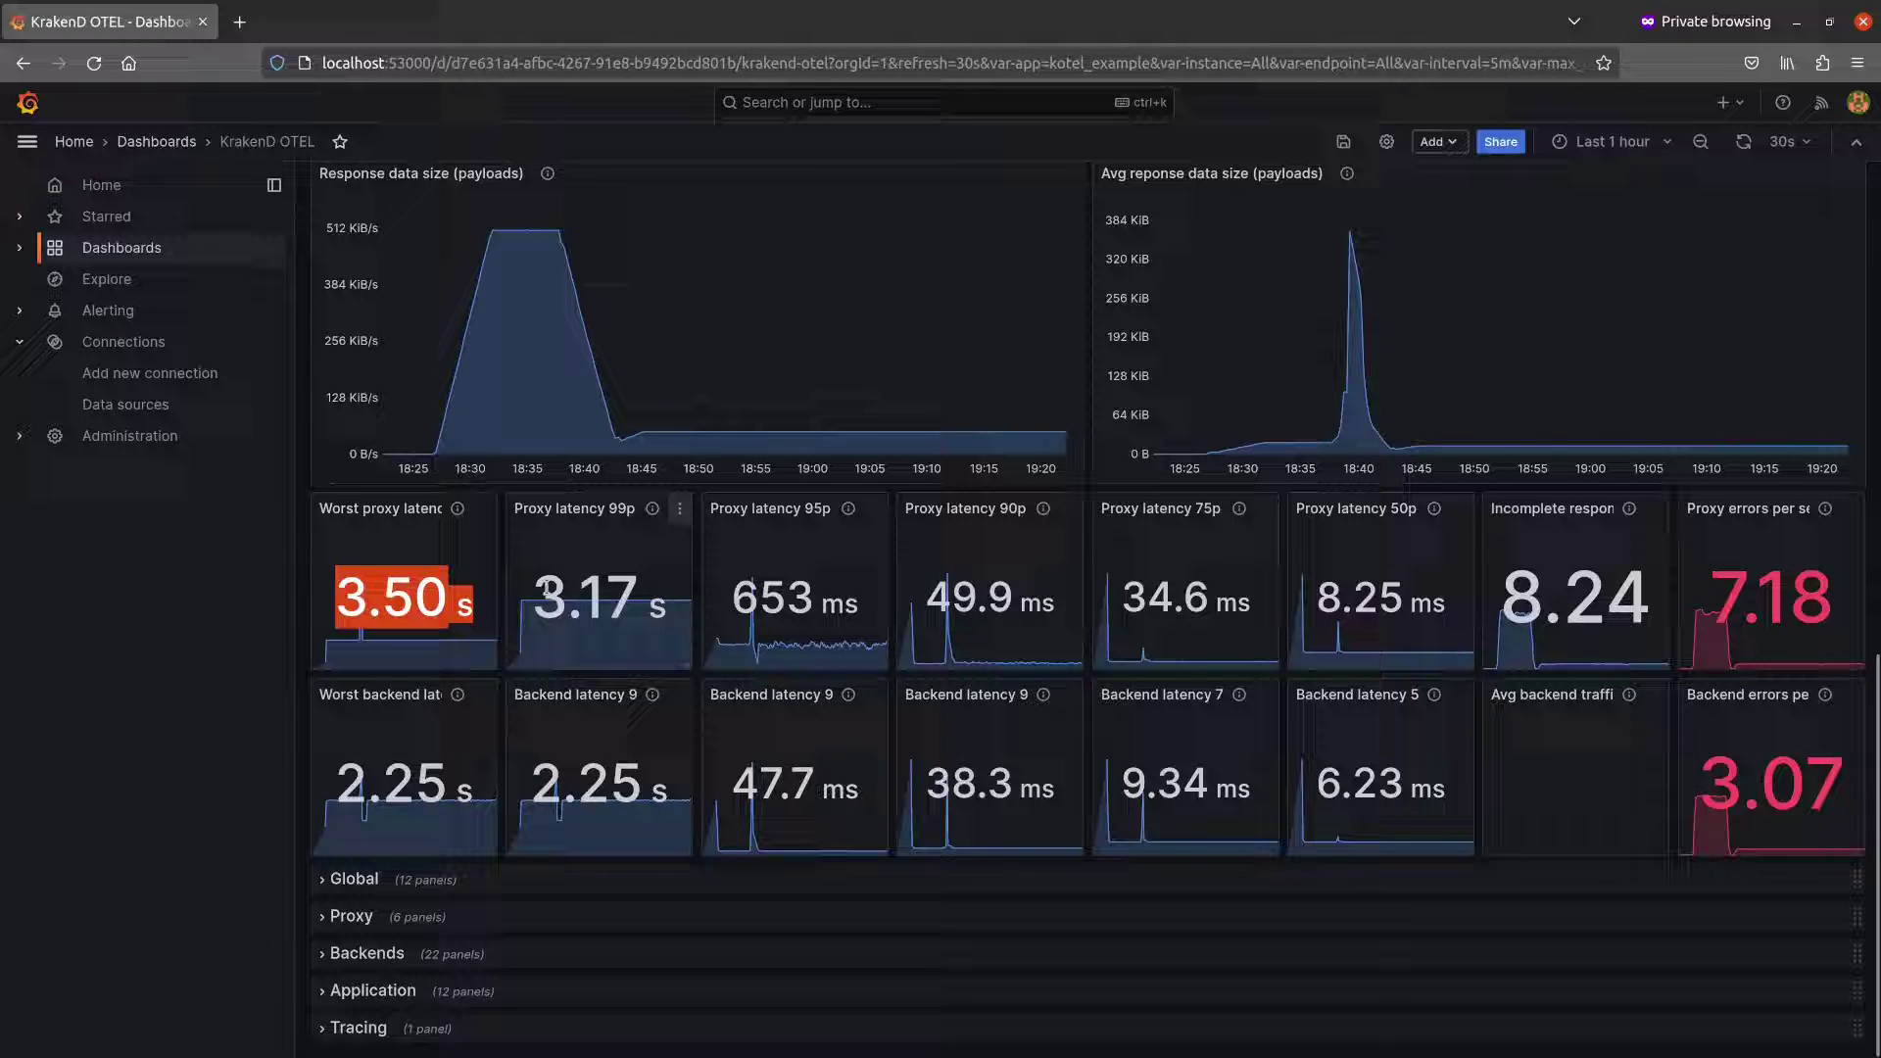
drag(749, 596, 856, 599)
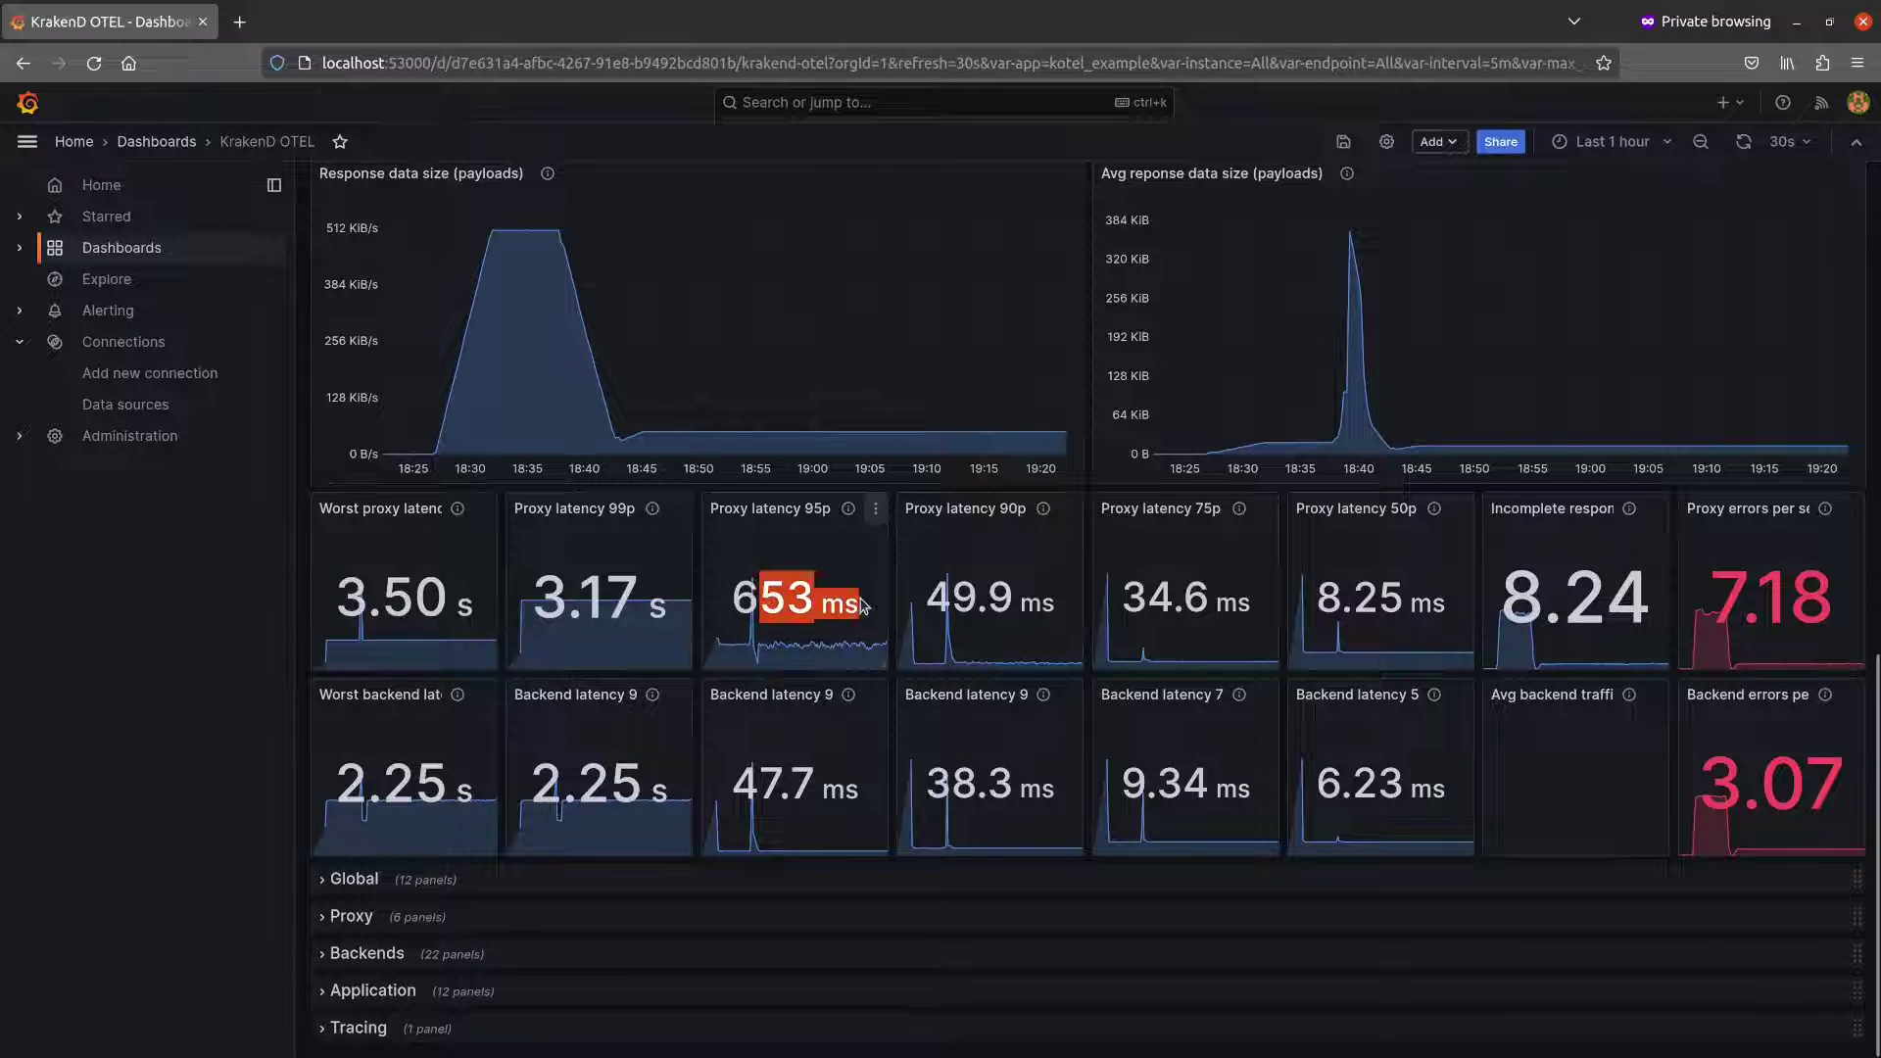
drag(341, 756, 455, 779)
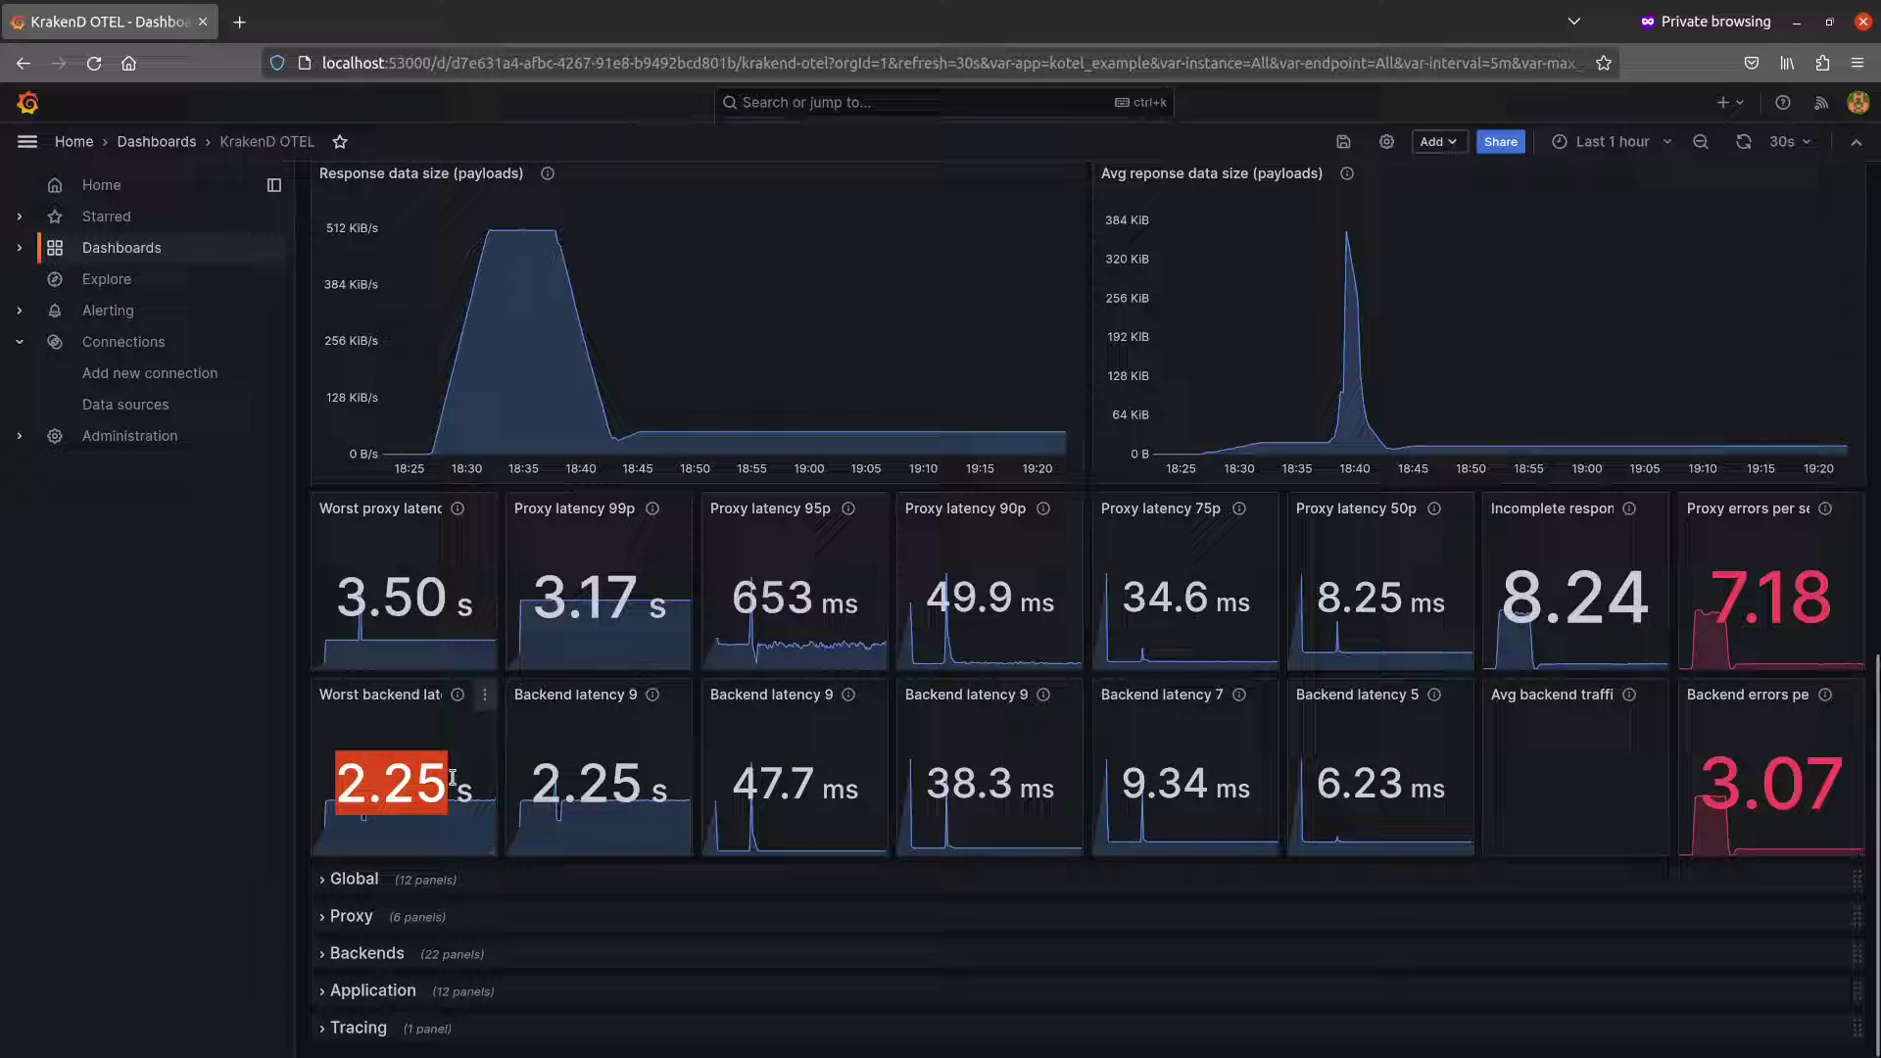
click(607, 788)
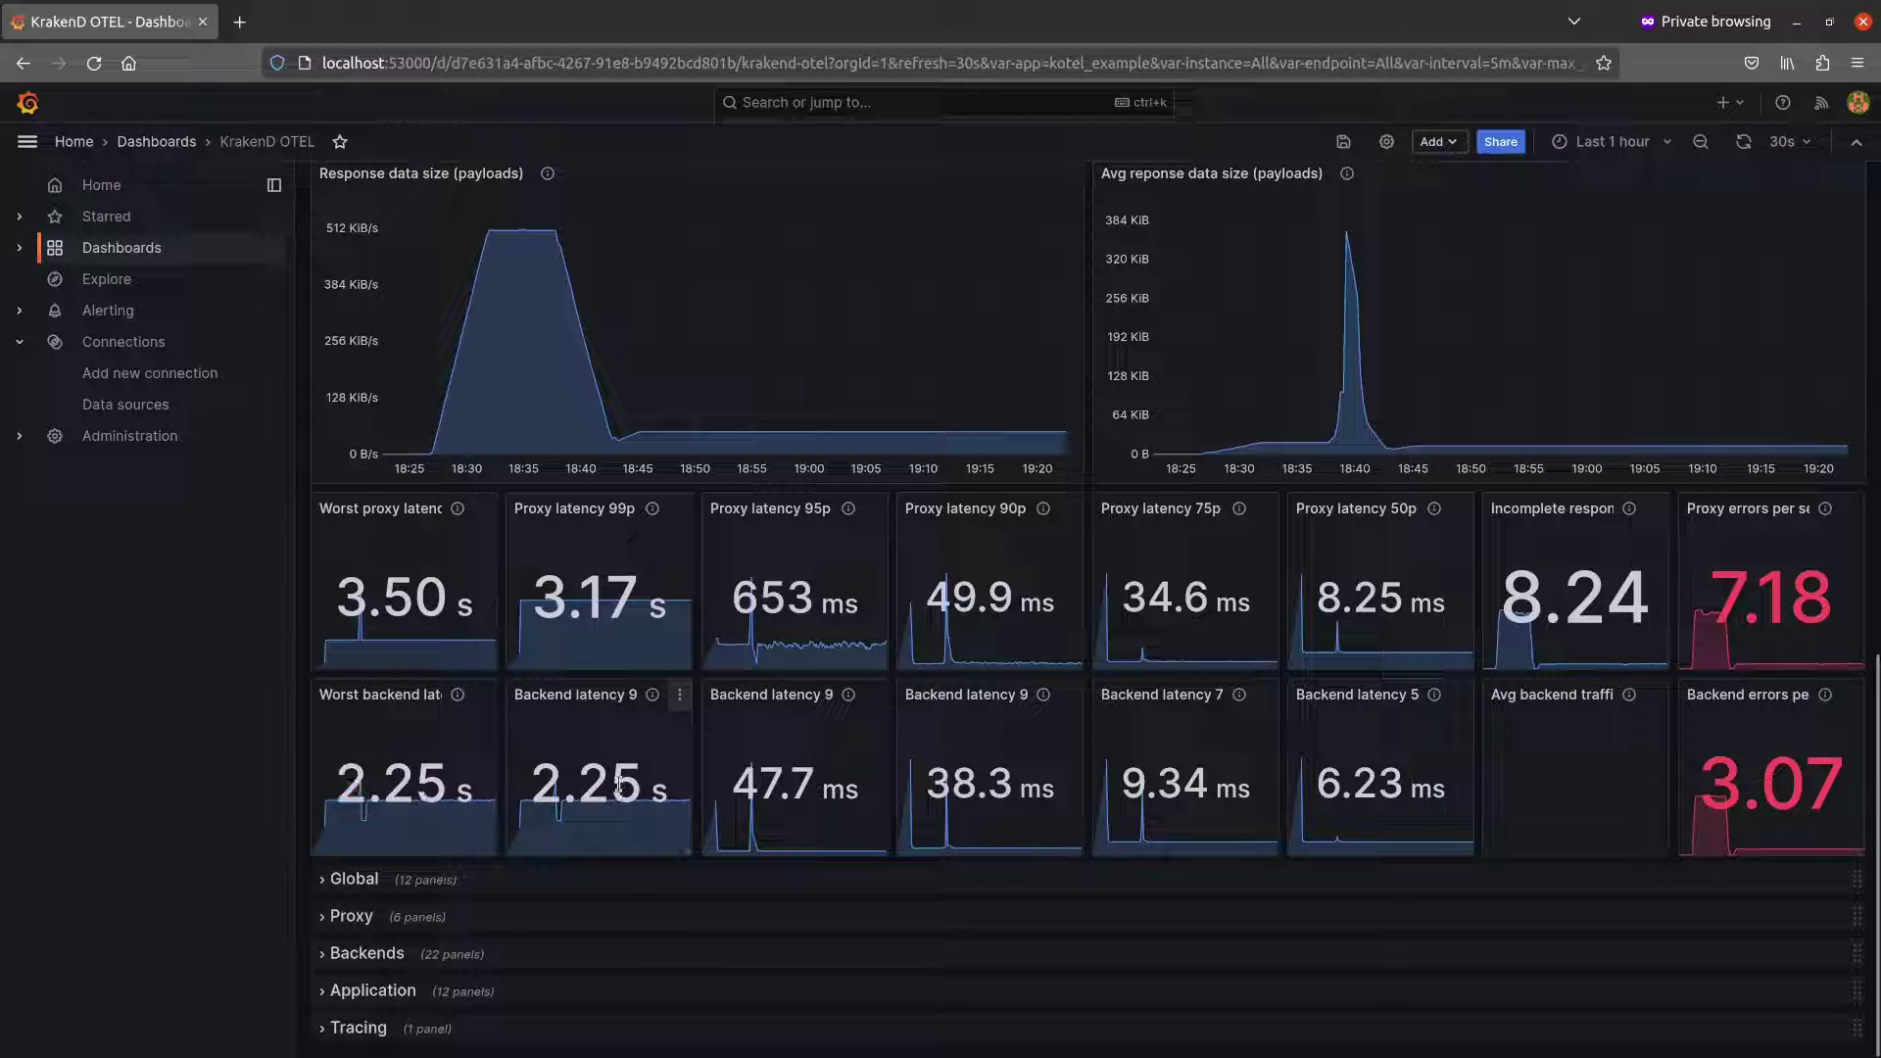
Step: Expand the Global row to show throughput, latency, status code and heat map panels
click(353, 880)
scroll(489, 884, down, 3)
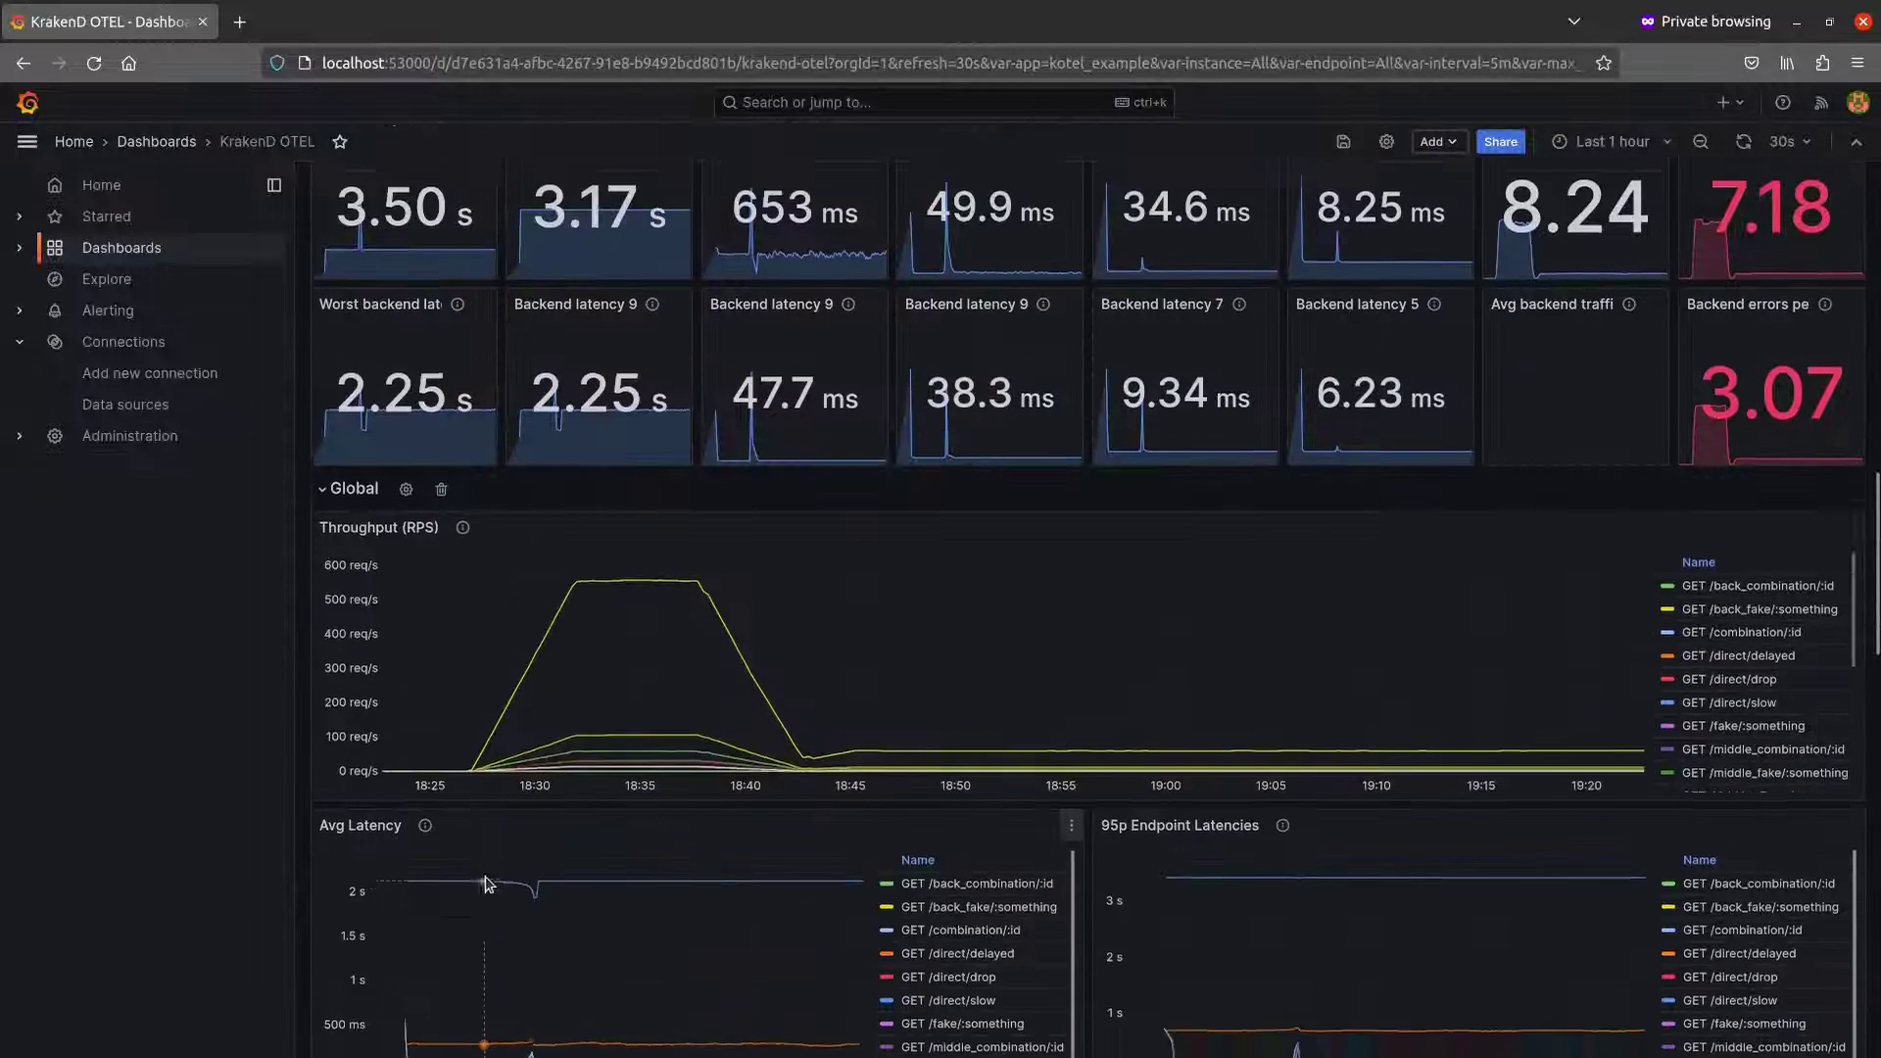
scroll(490, 883, down, 2)
scroll(490, 884, down, 2)
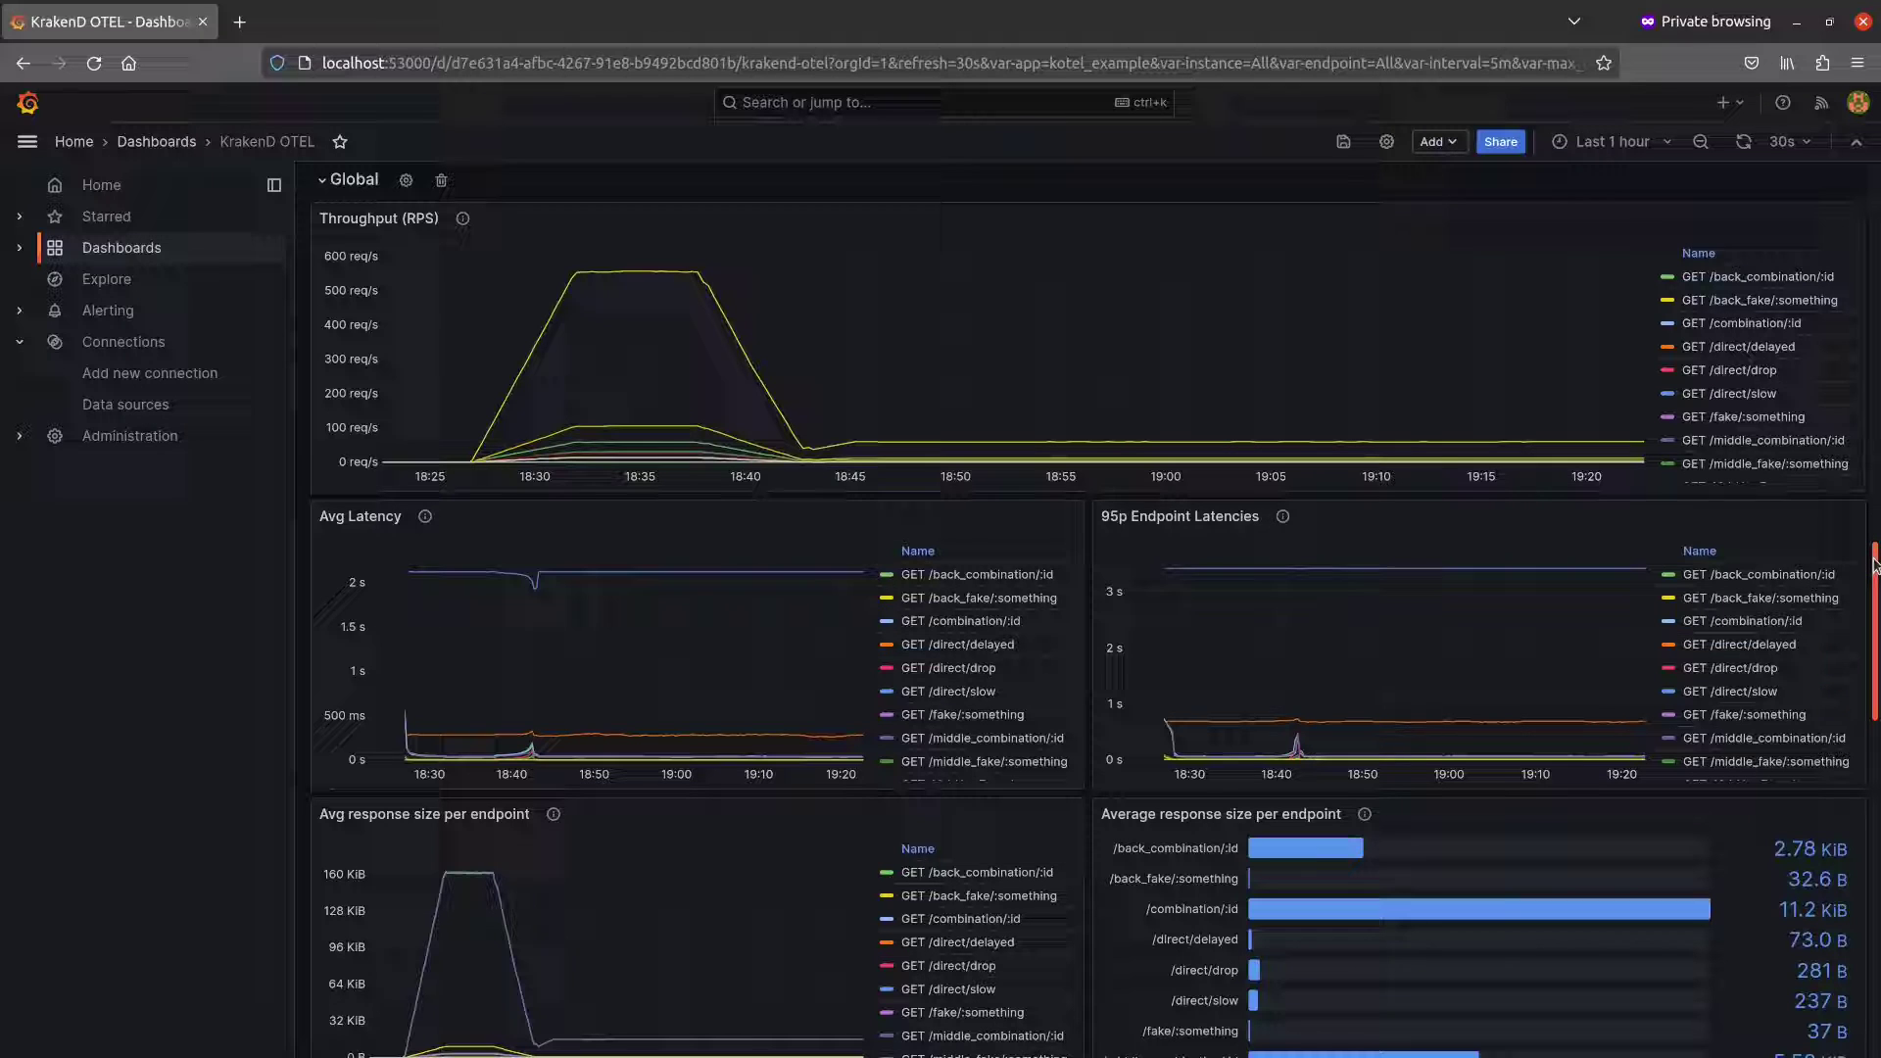
mouse_move(1873, 563)
mouse_down()
mouse_move(1851, 791)
mouse_move(1875, 911)
mouse_up()
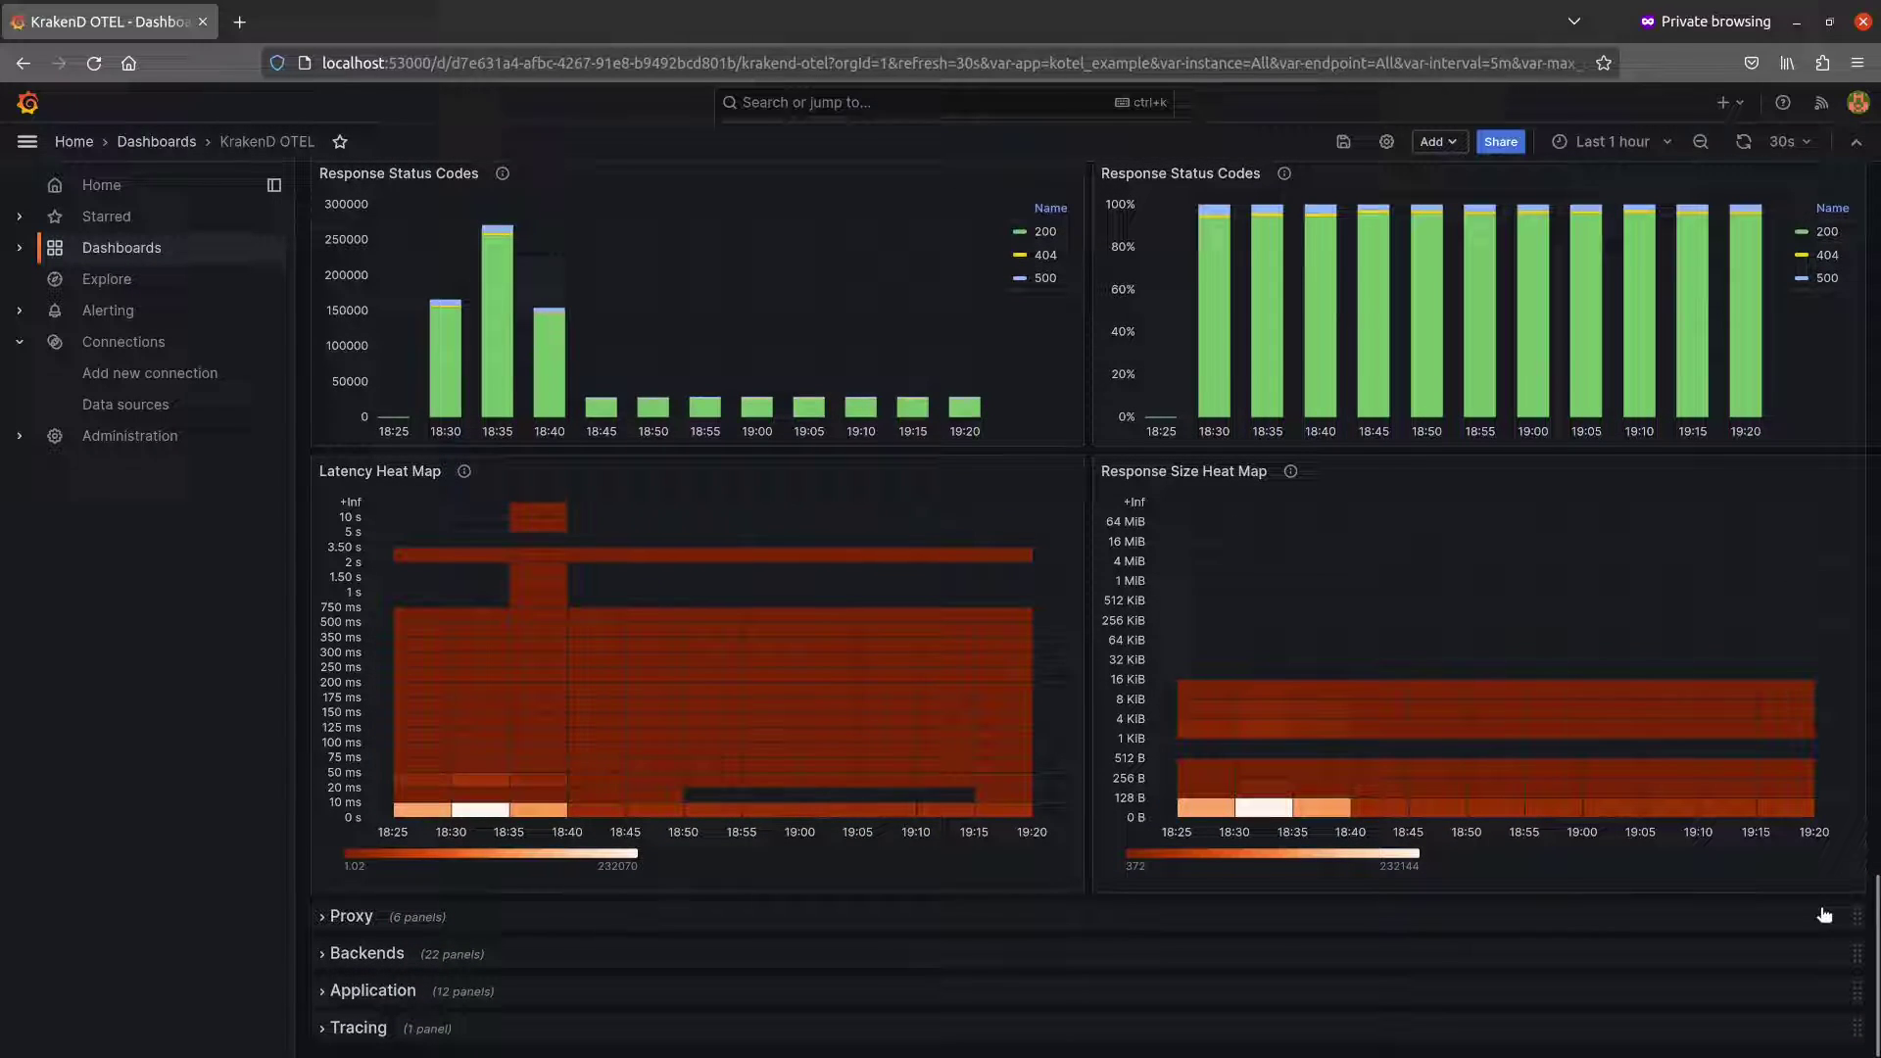
Step: Expand the Proxy row to show endpoint latencies and the latency heat map
click(330, 917)
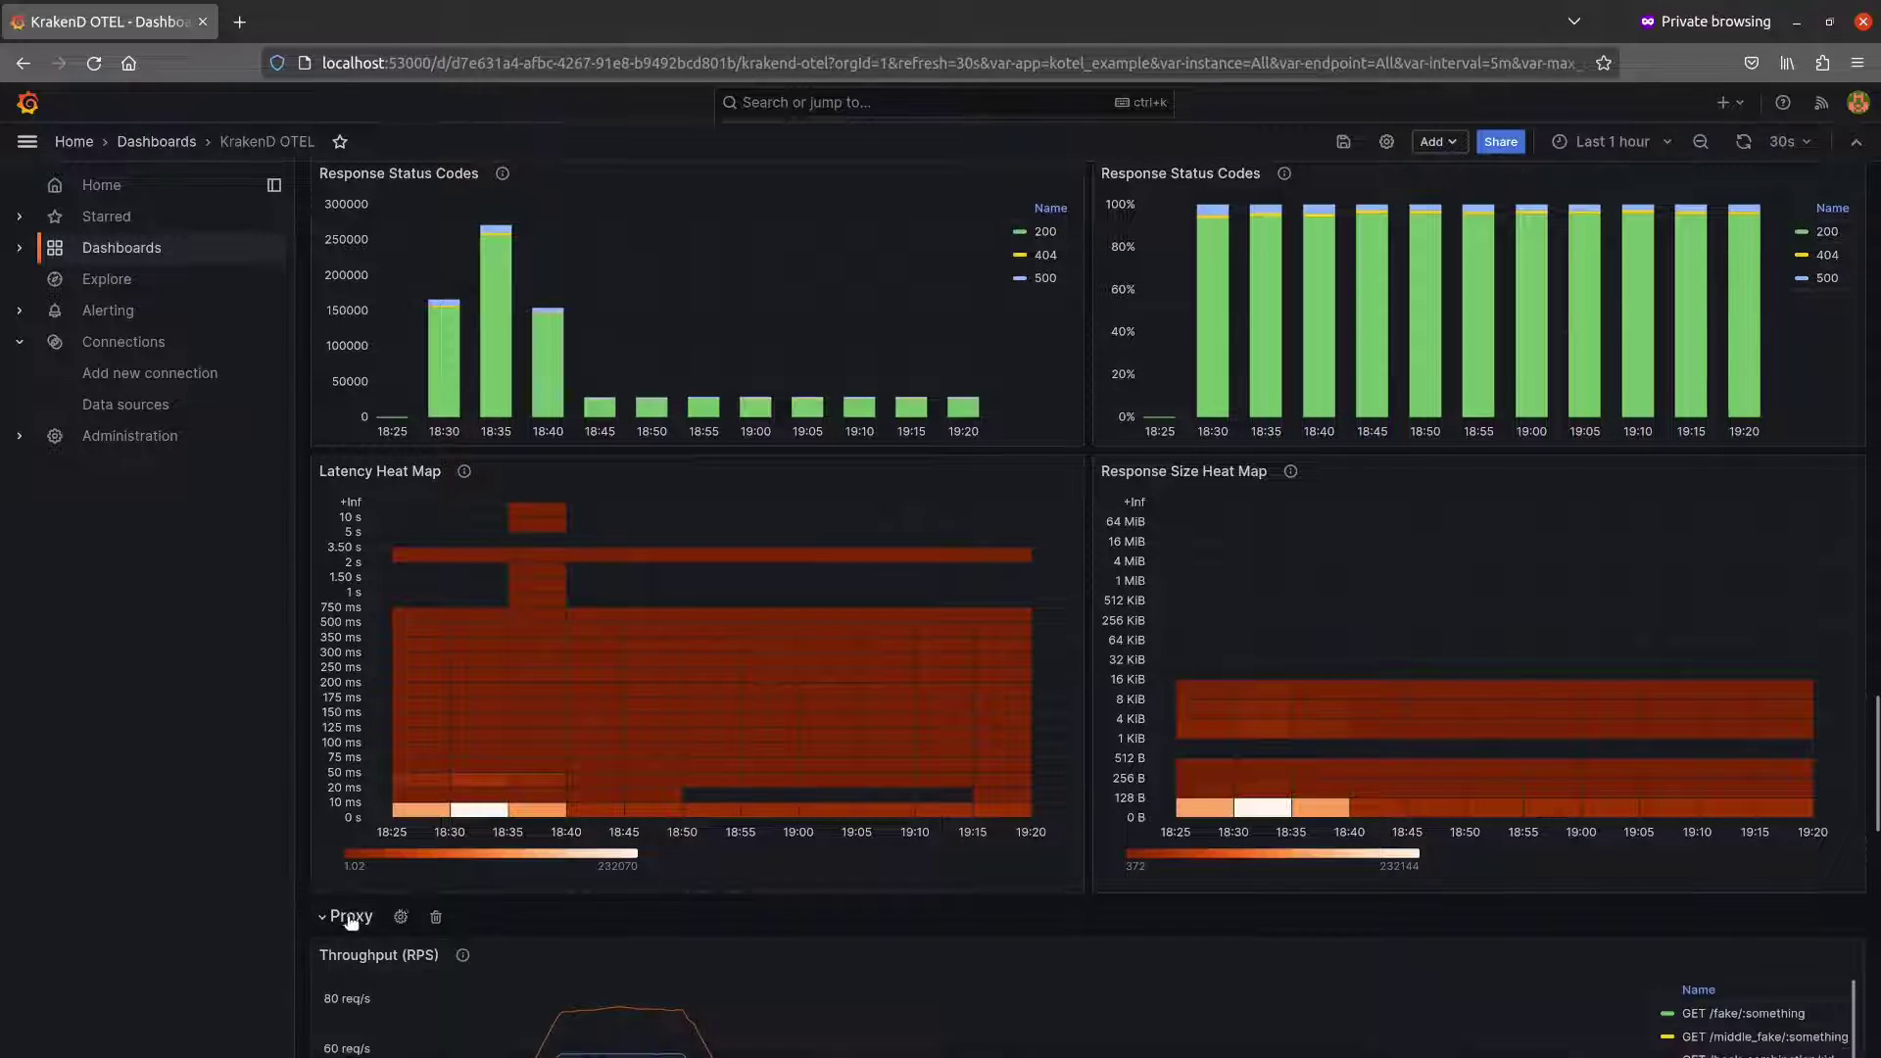
scroll(515, 892, down, 3)
scroll(514, 891, down, 3)
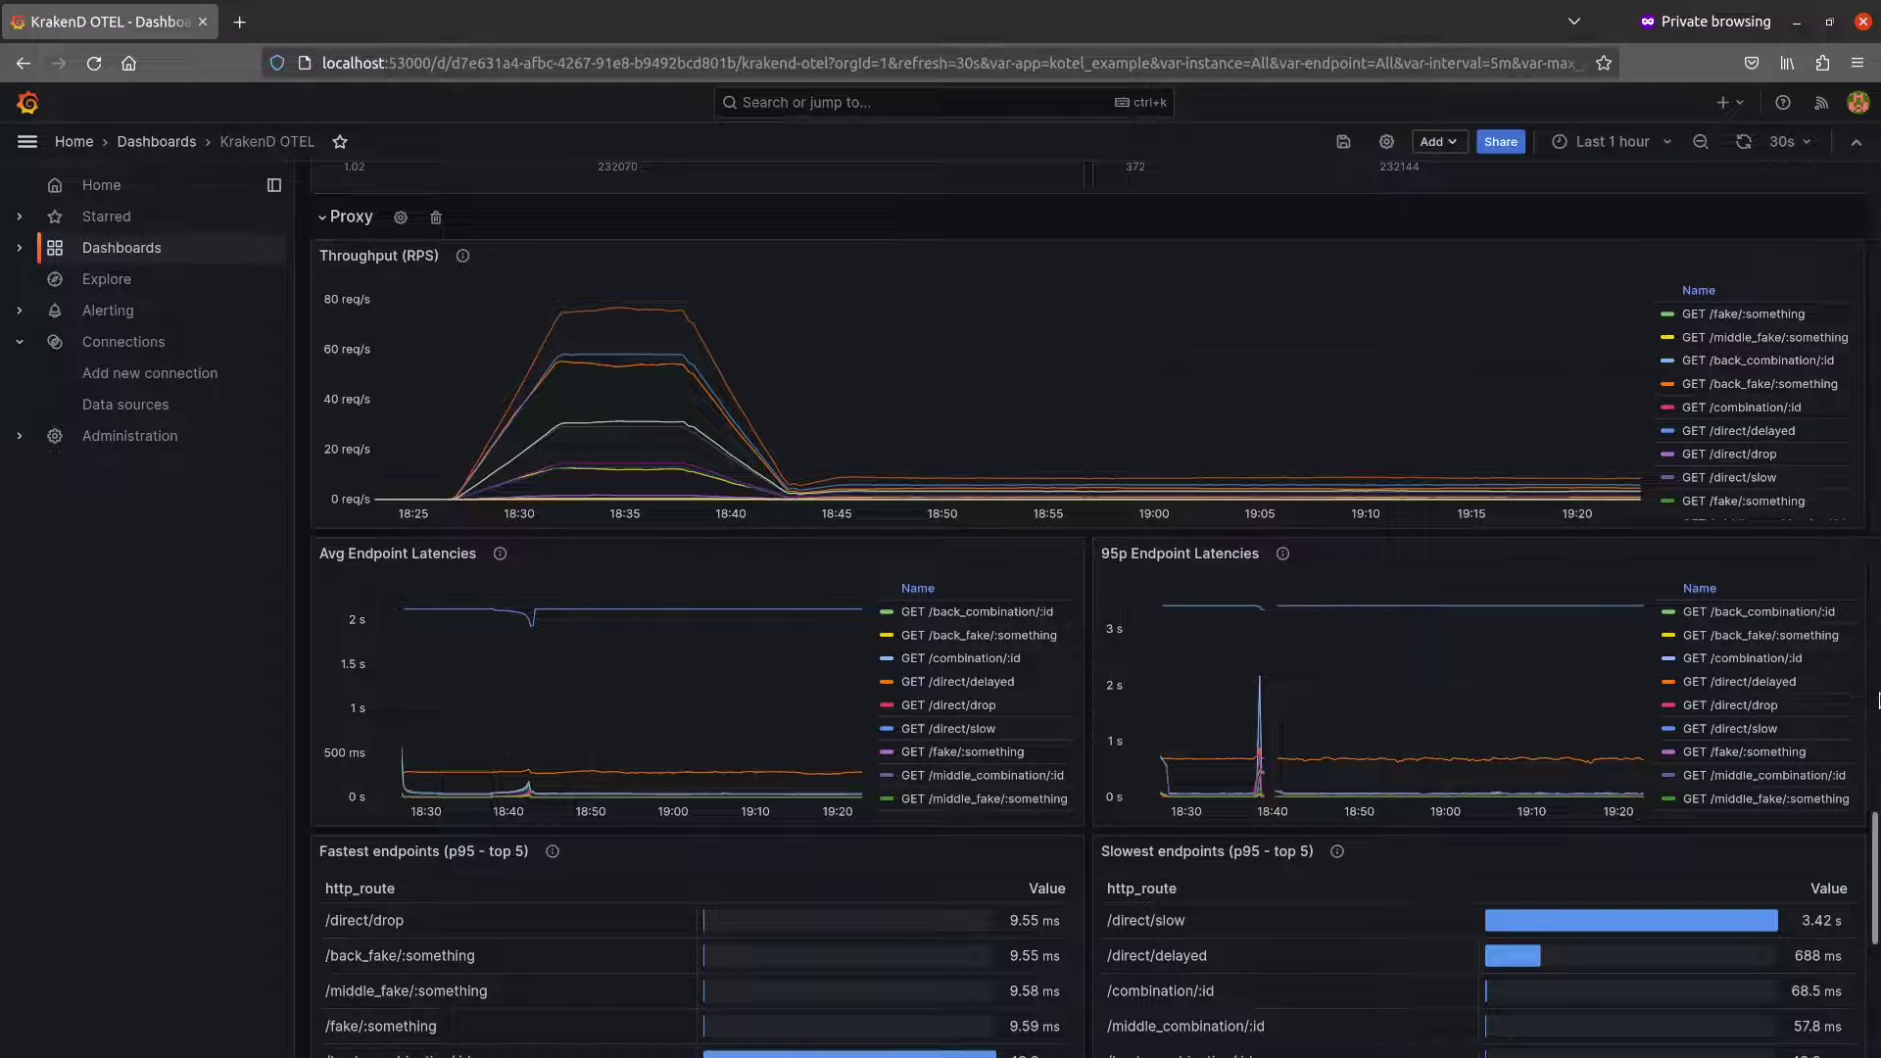
drag(1874, 846, 1873, 971)
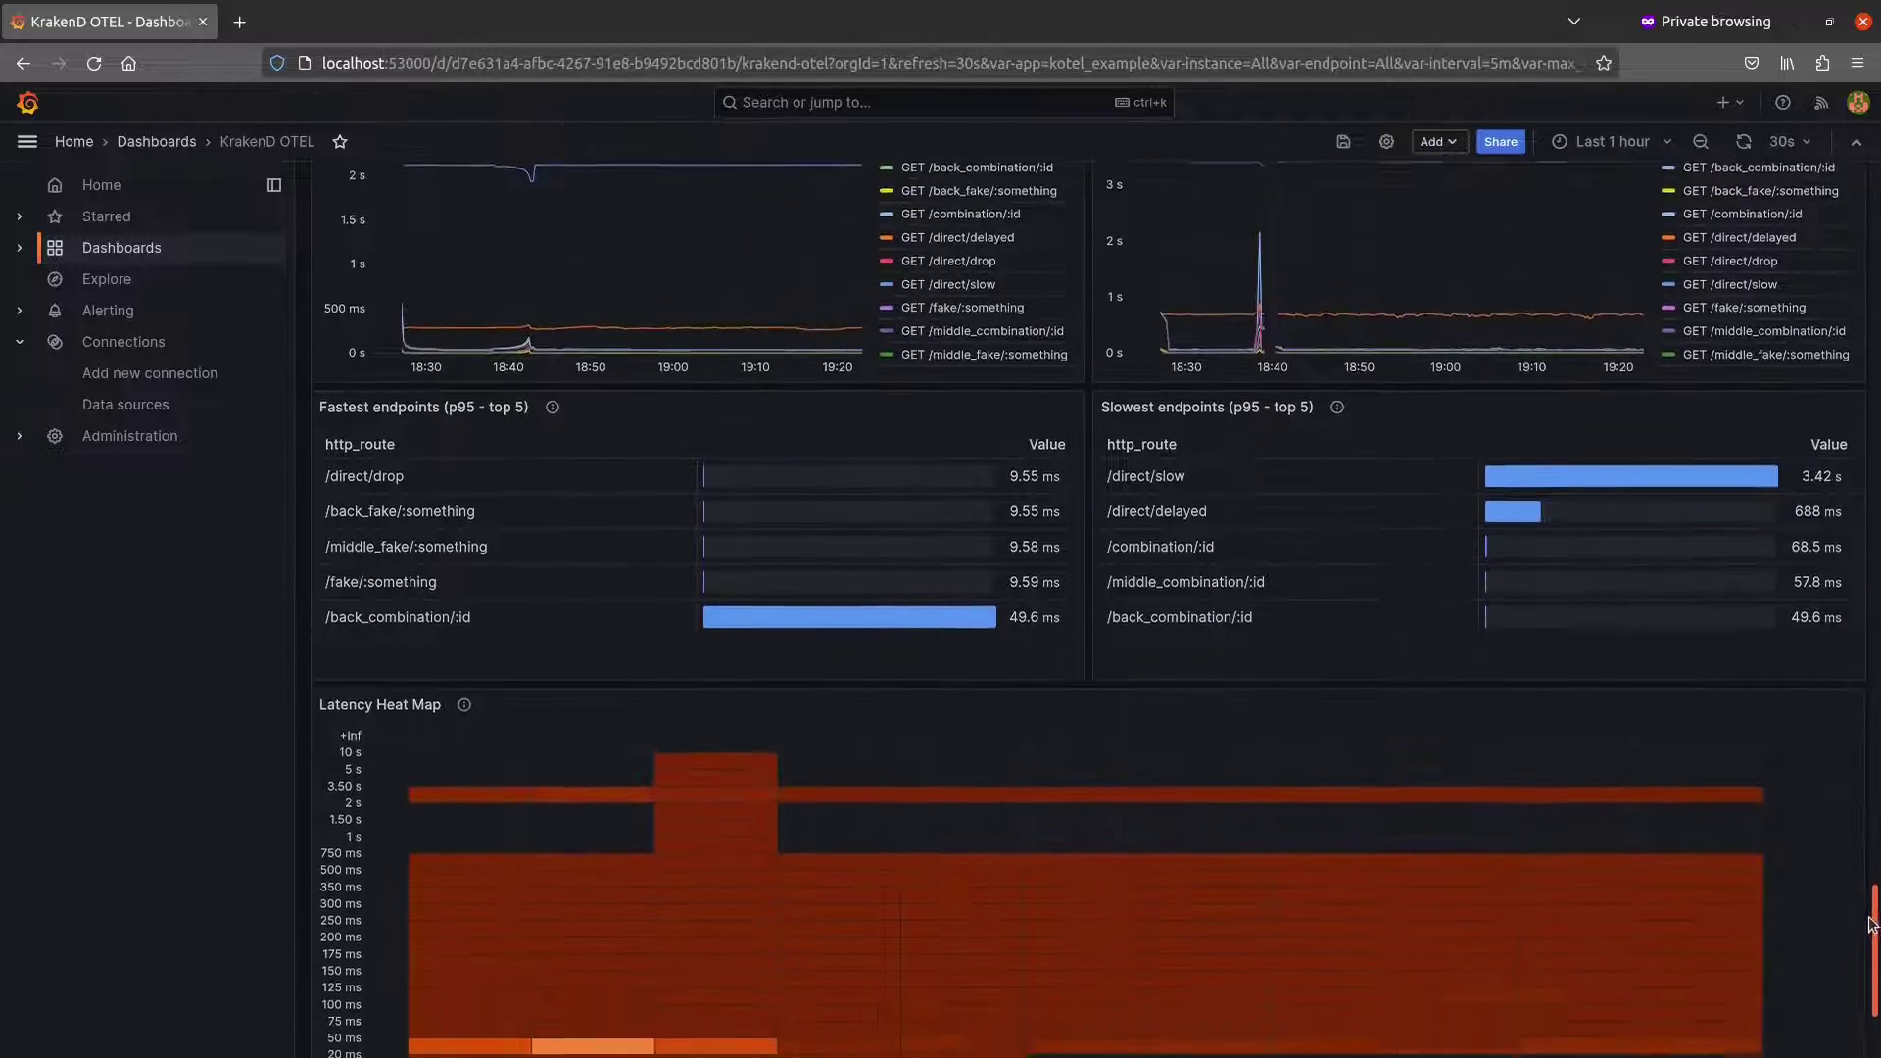
Step: Expand the Backends row to show backend throughput, latency and response size panels
click(368, 953)
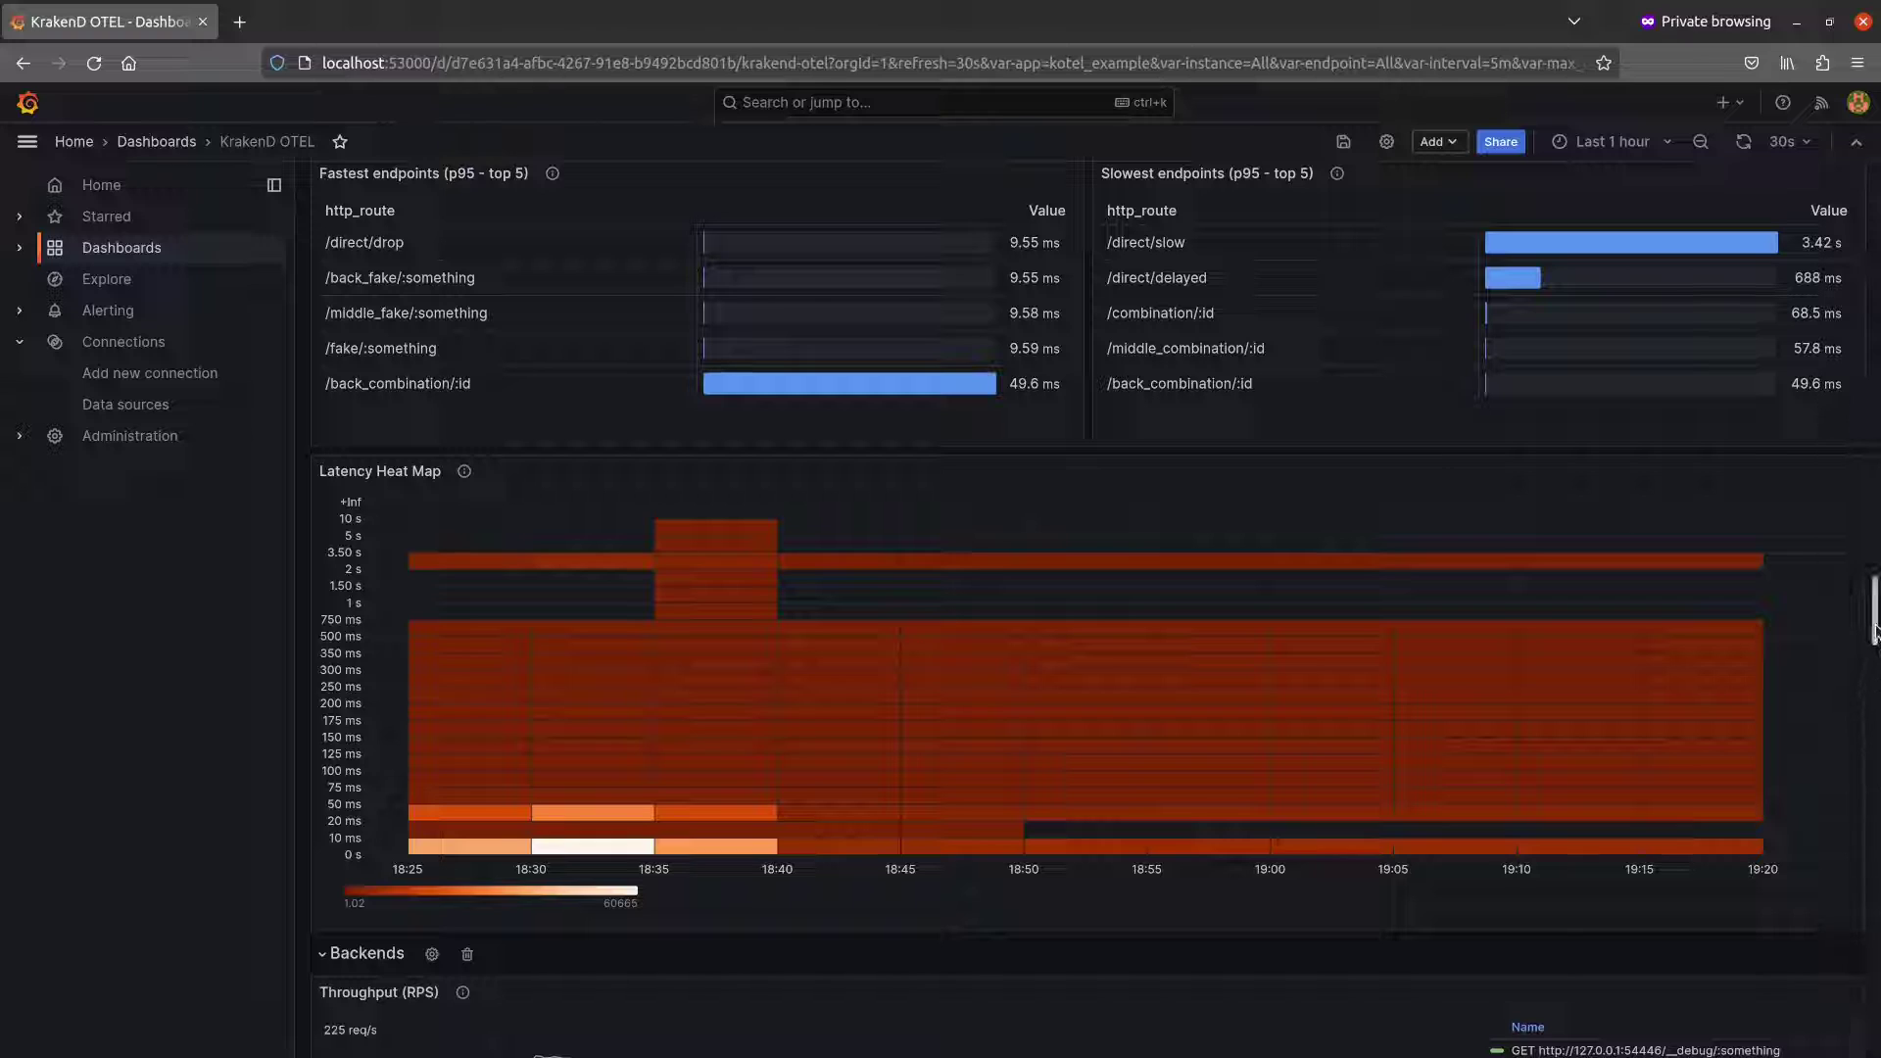
drag(1874, 630, 1873, 703)
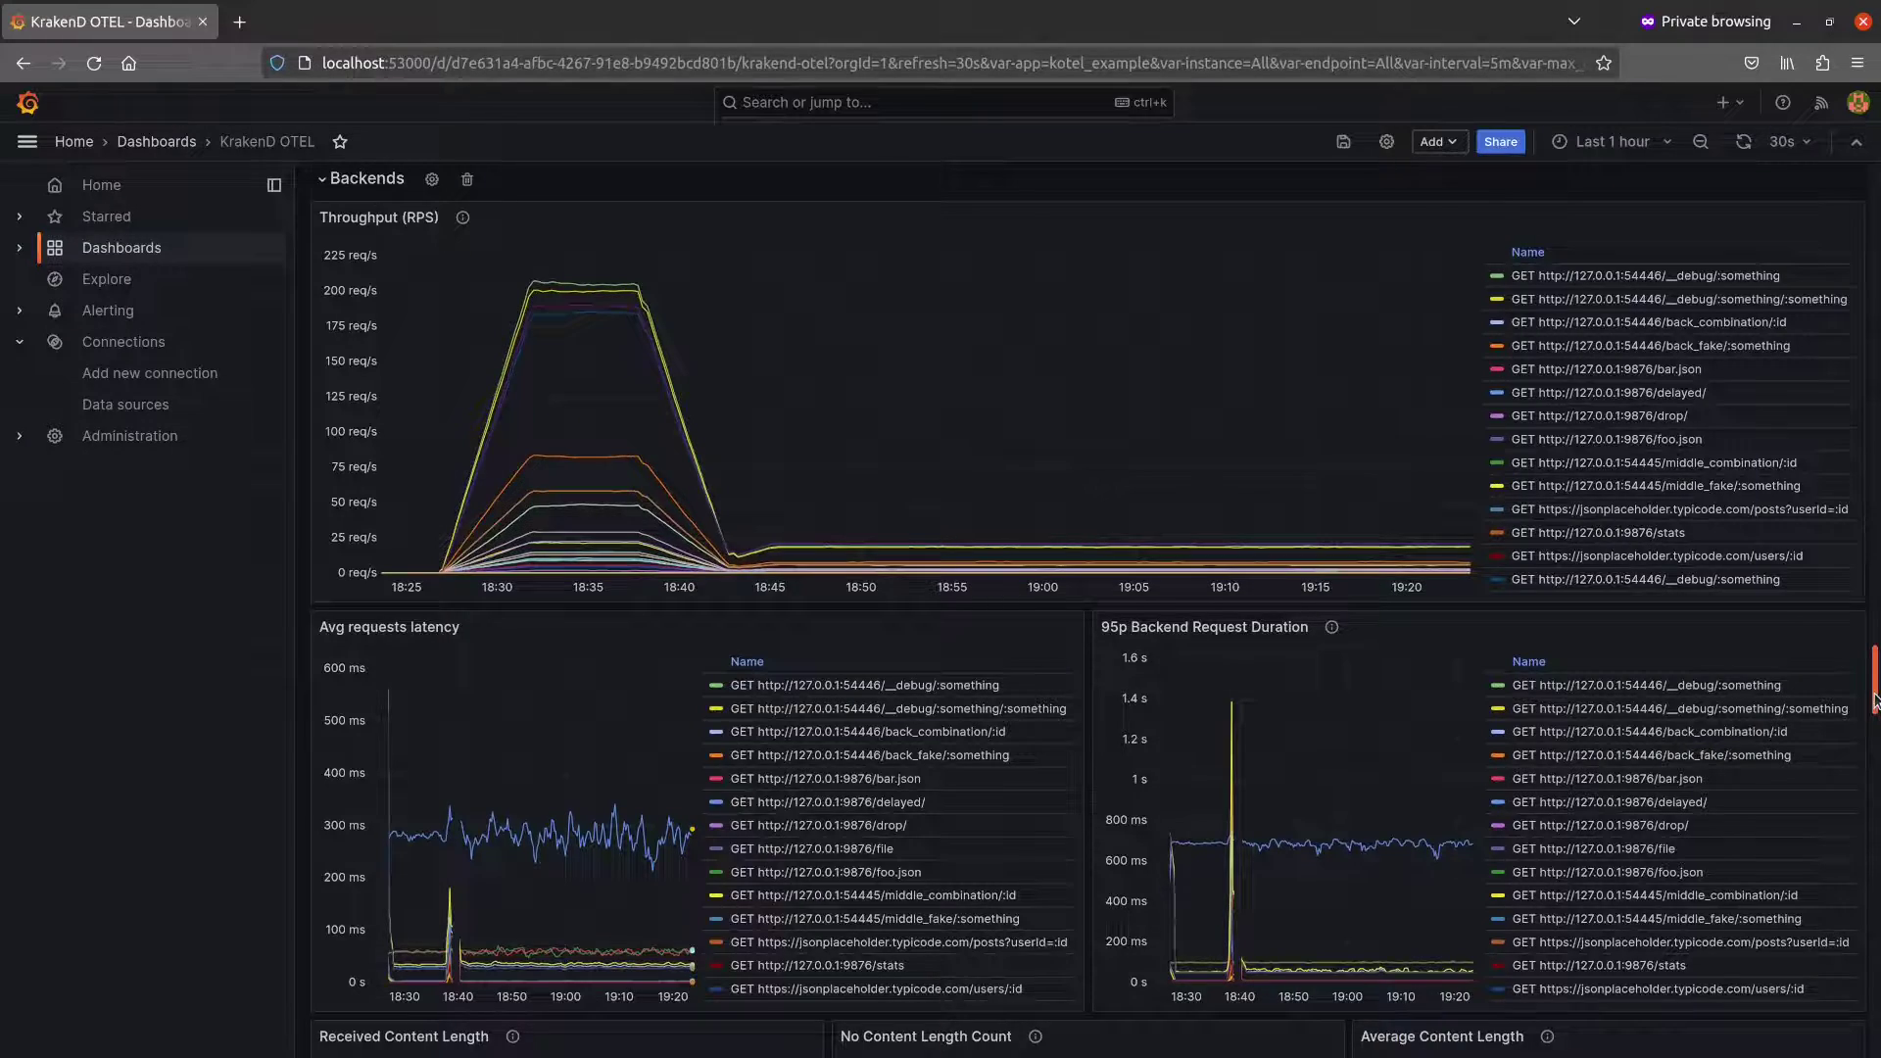
drag(1874, 702, 1874, 750)
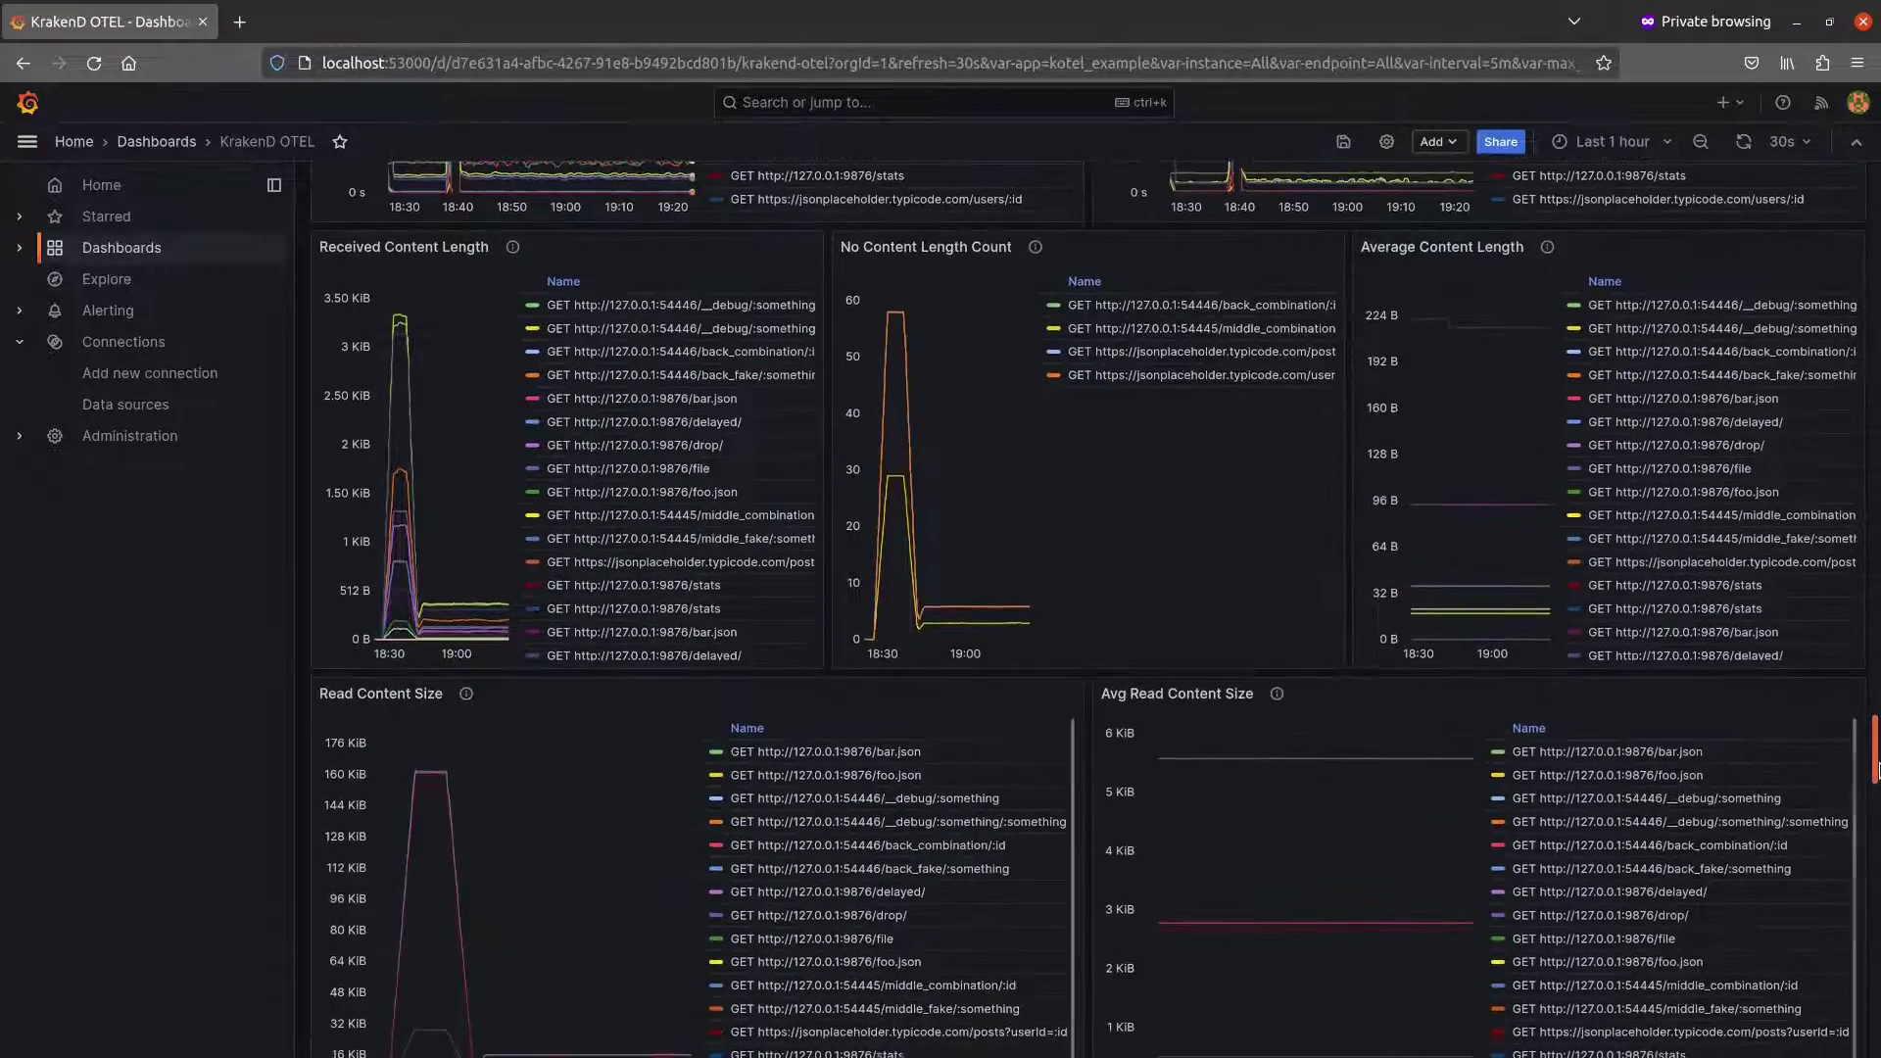
drag(1874, 751, 1874, 1030)
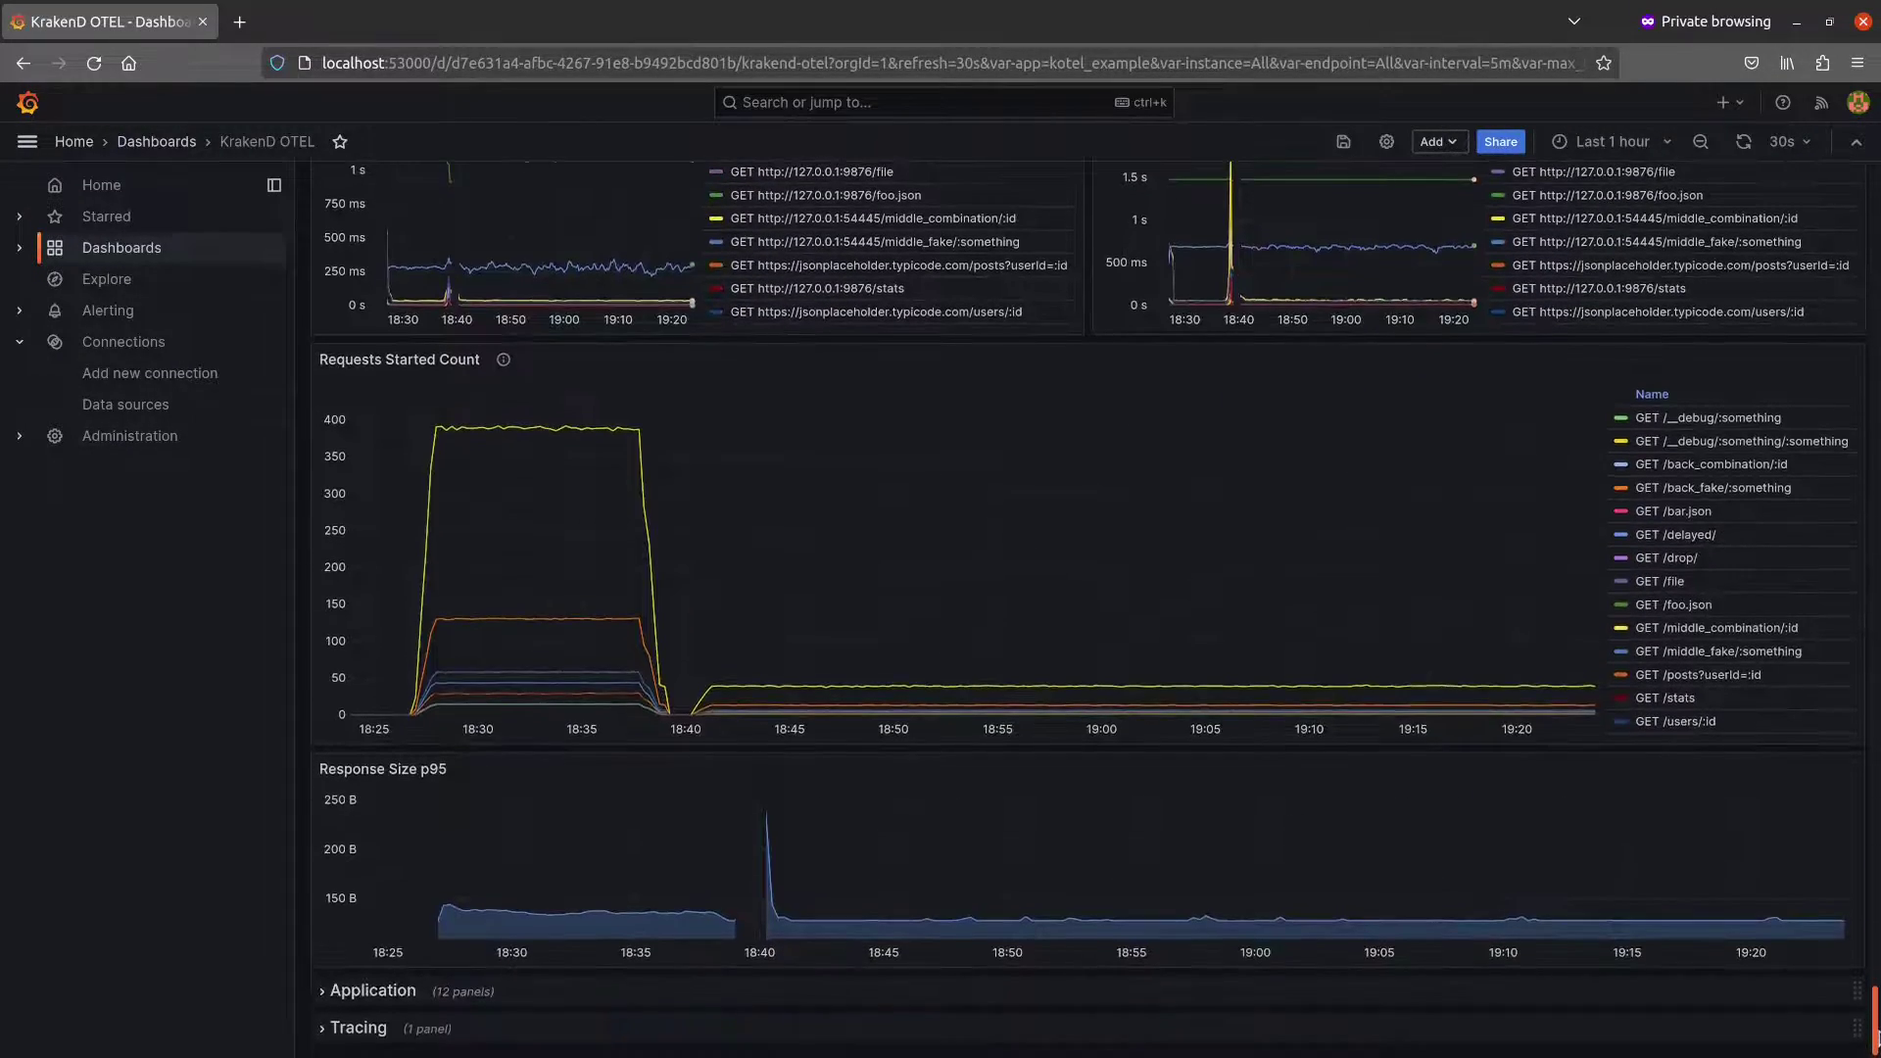
Step: Expand the Application row to show GC, memory, heap, thread and goroutine panels
click(373, 992)
scroll(714, 971, down, 3)
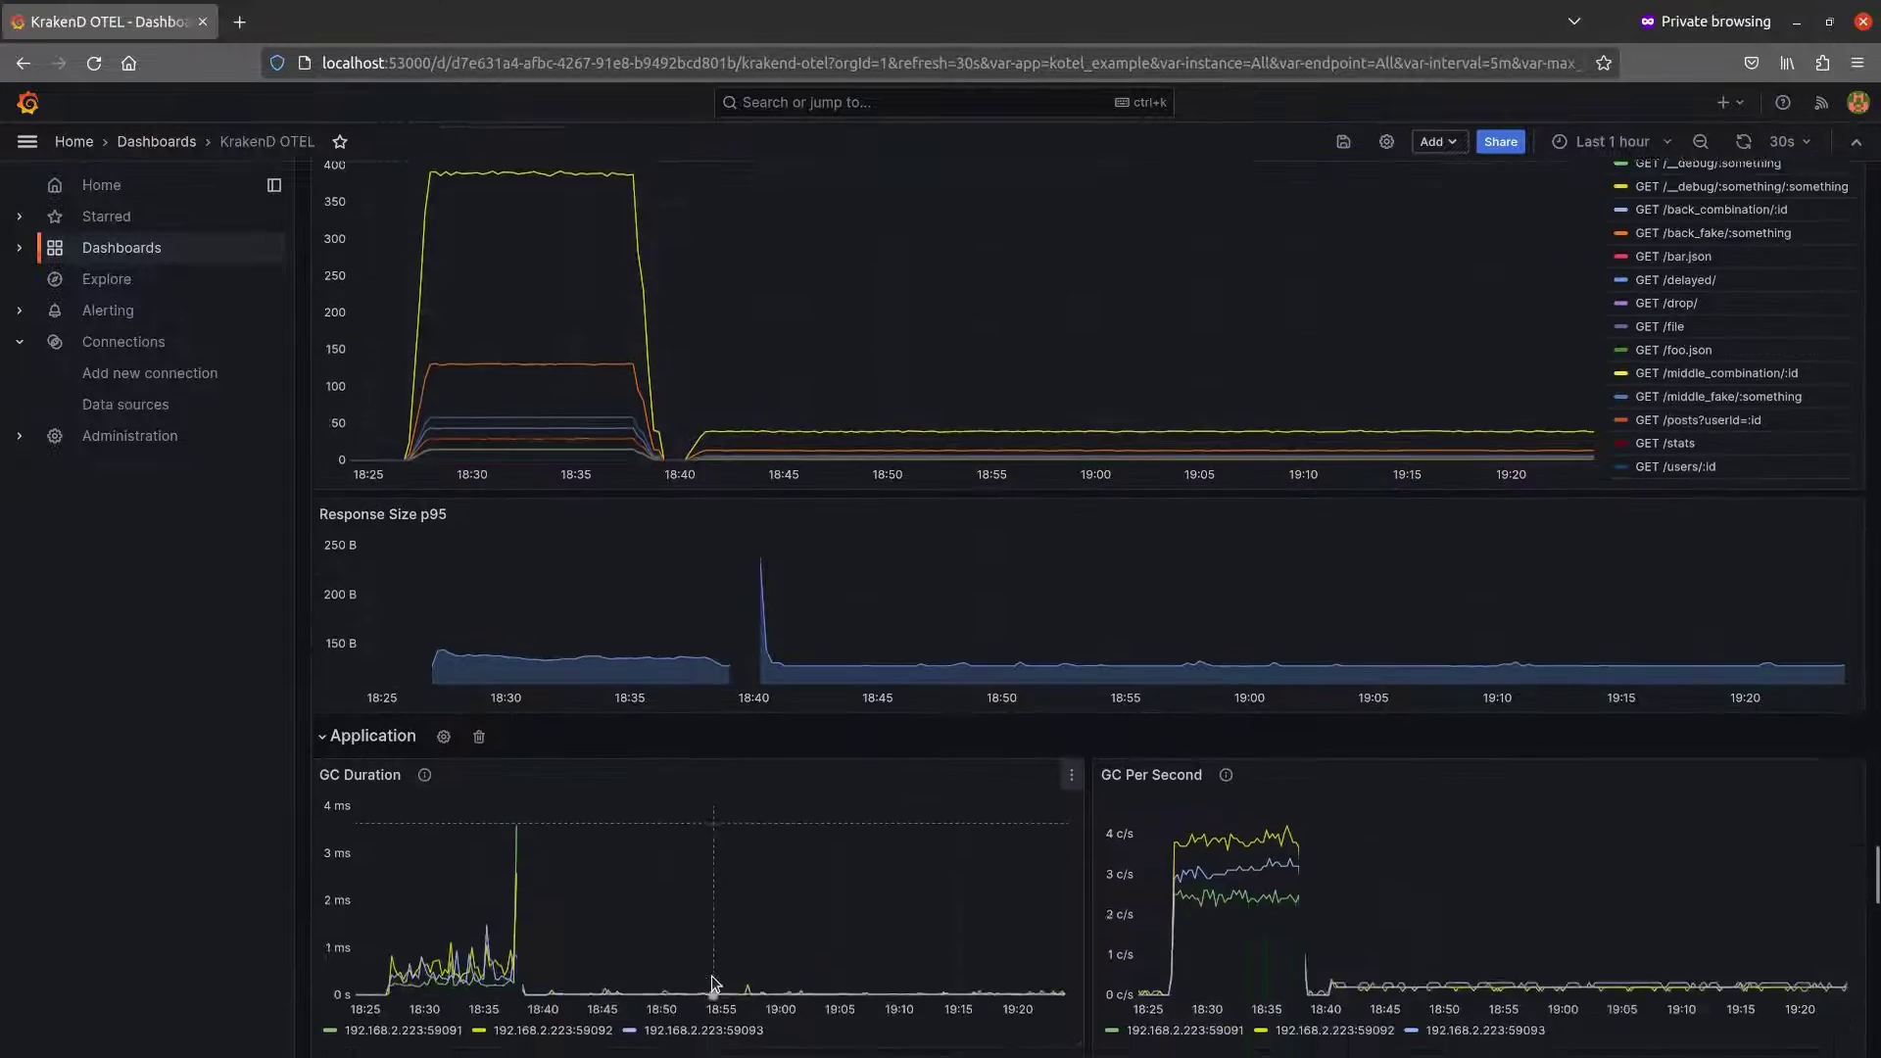
scroll(715, 983, down, 5)
scroll(714, 982, down, 3)
scroll(715, 982, down, 2)
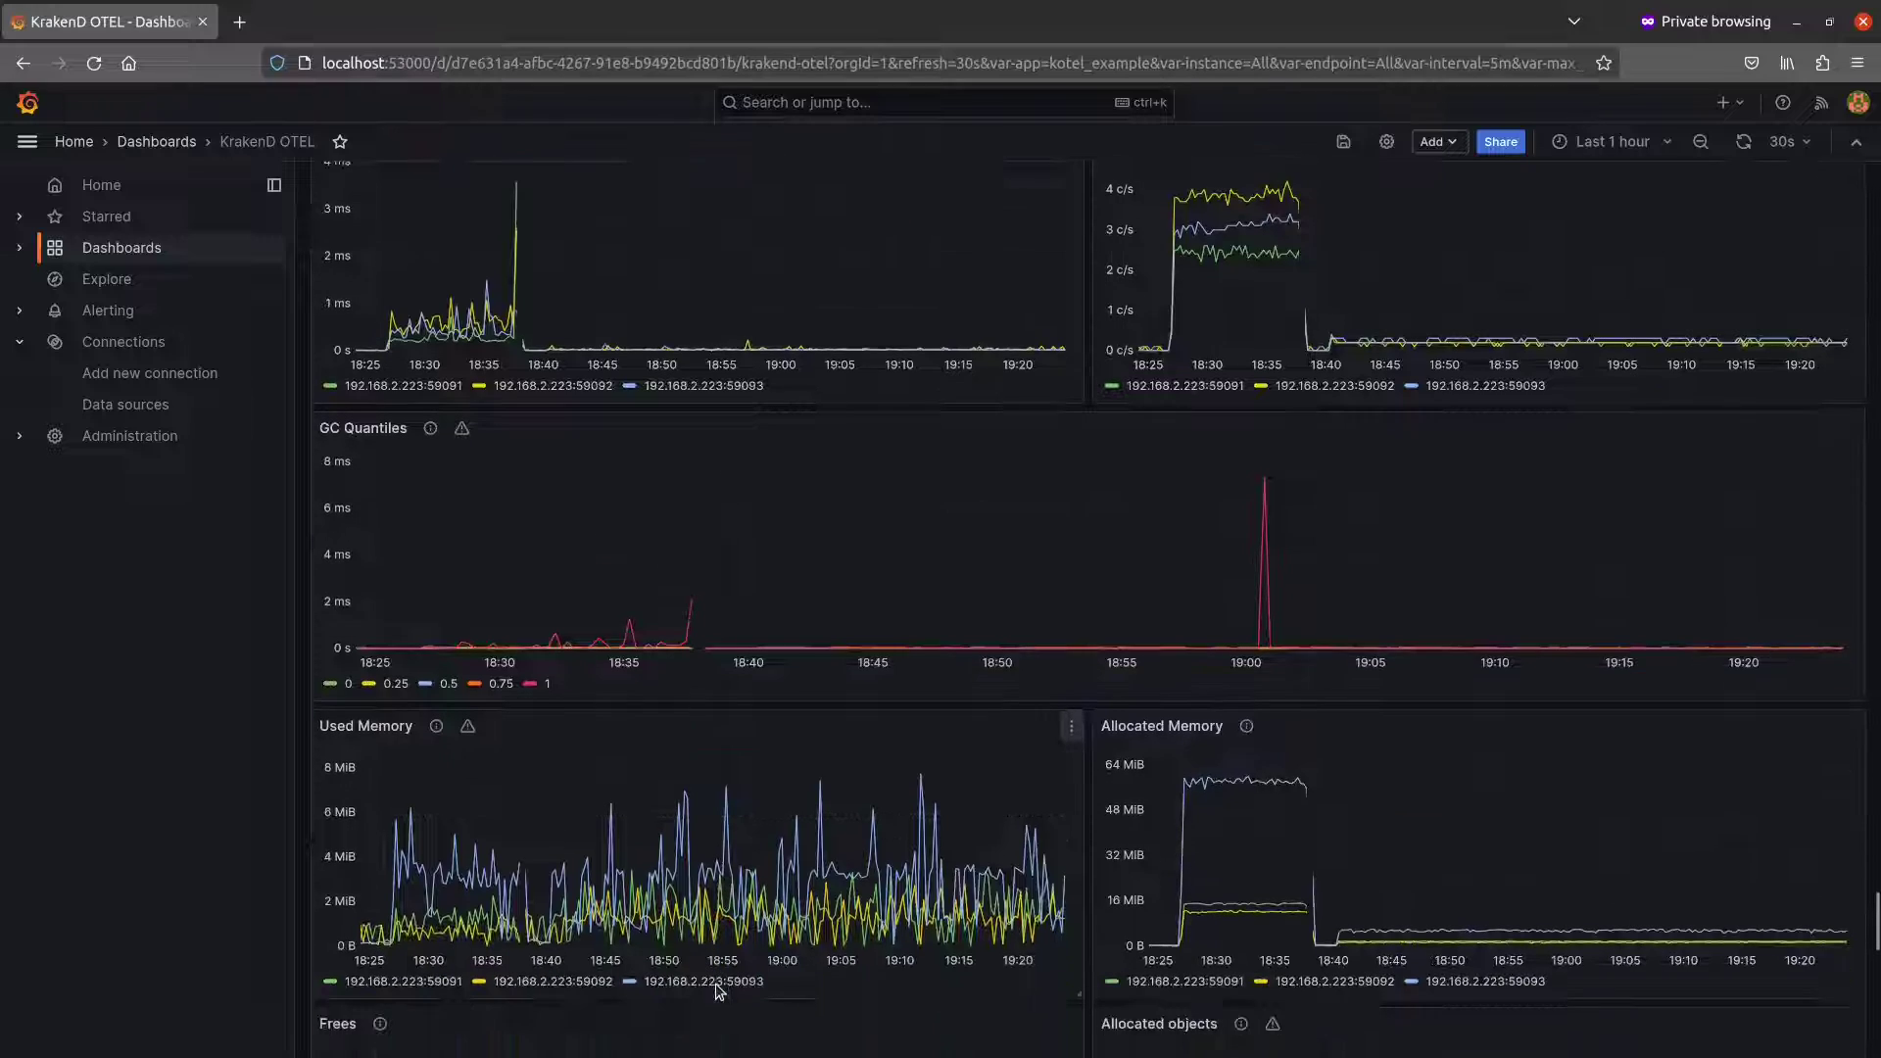
scroll(721, 993, down, 3)
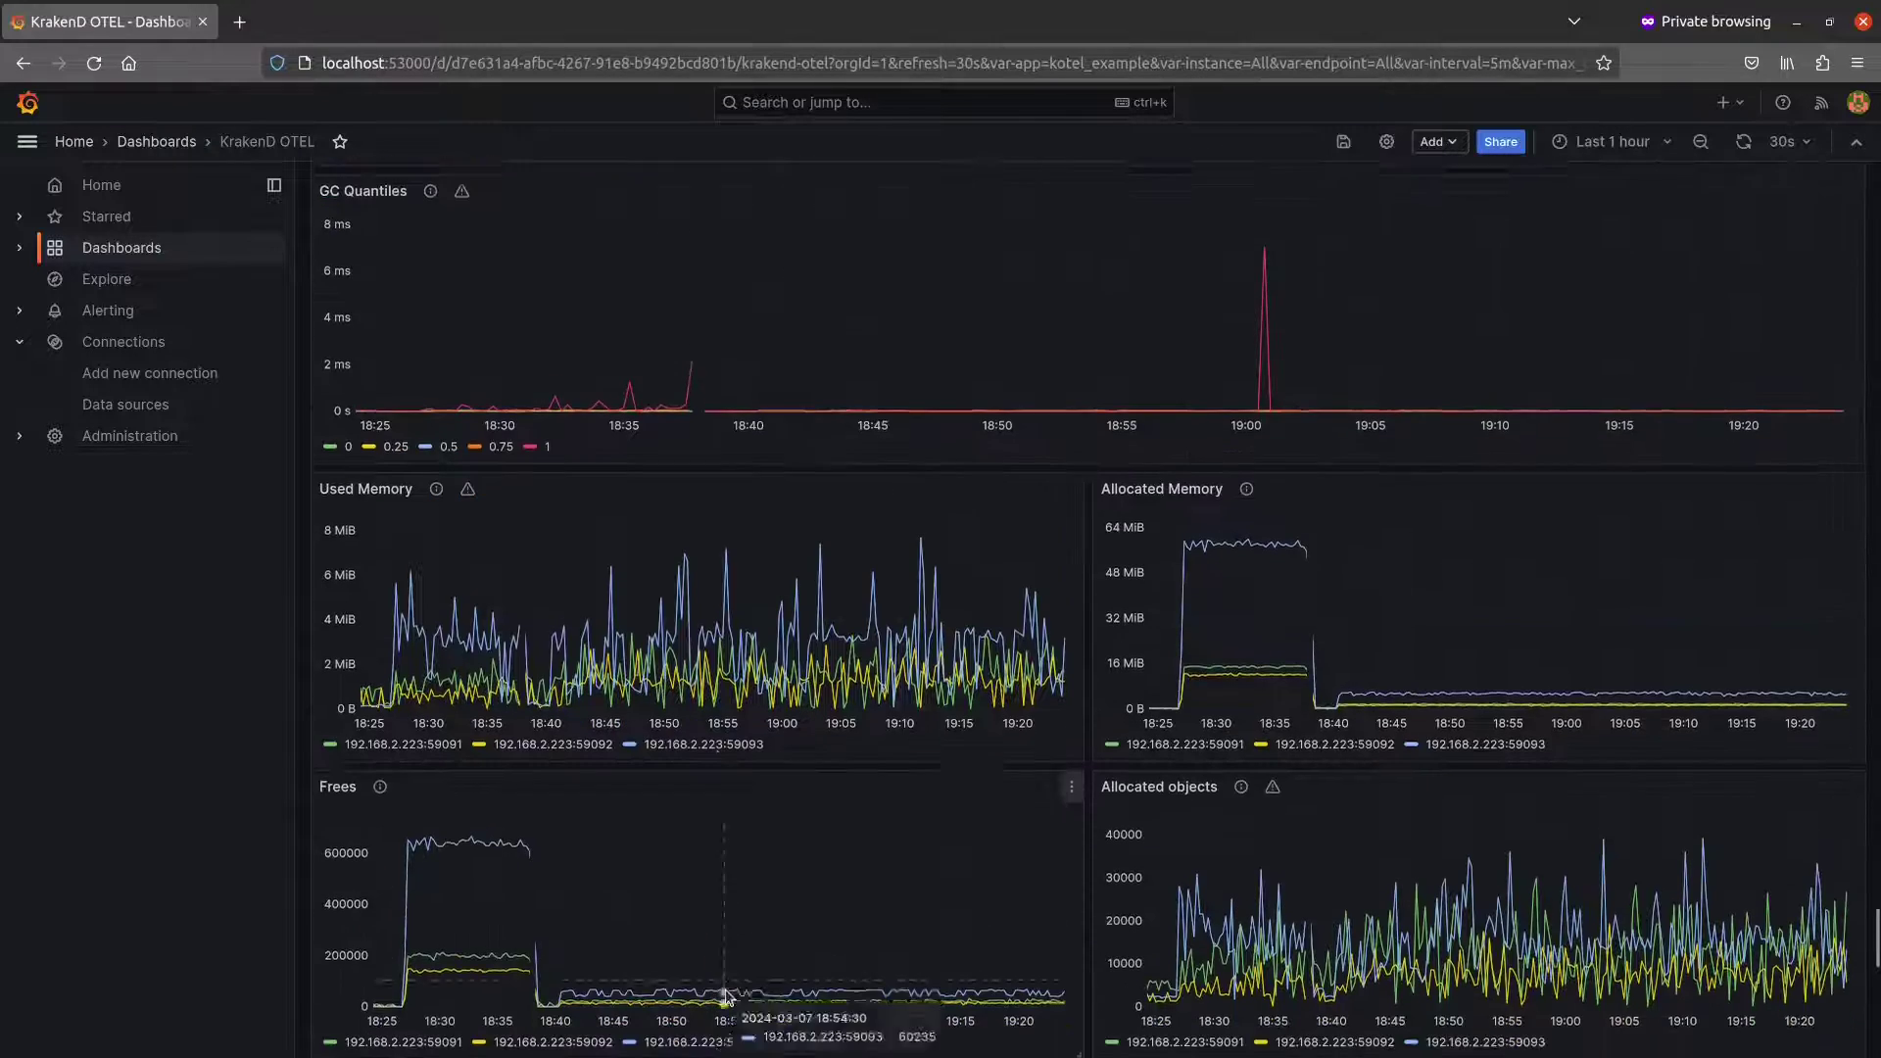
scroll(721, 992, down, 2)
scroll(736, 992, down, 2)
scroll(943, 997, down, 4)
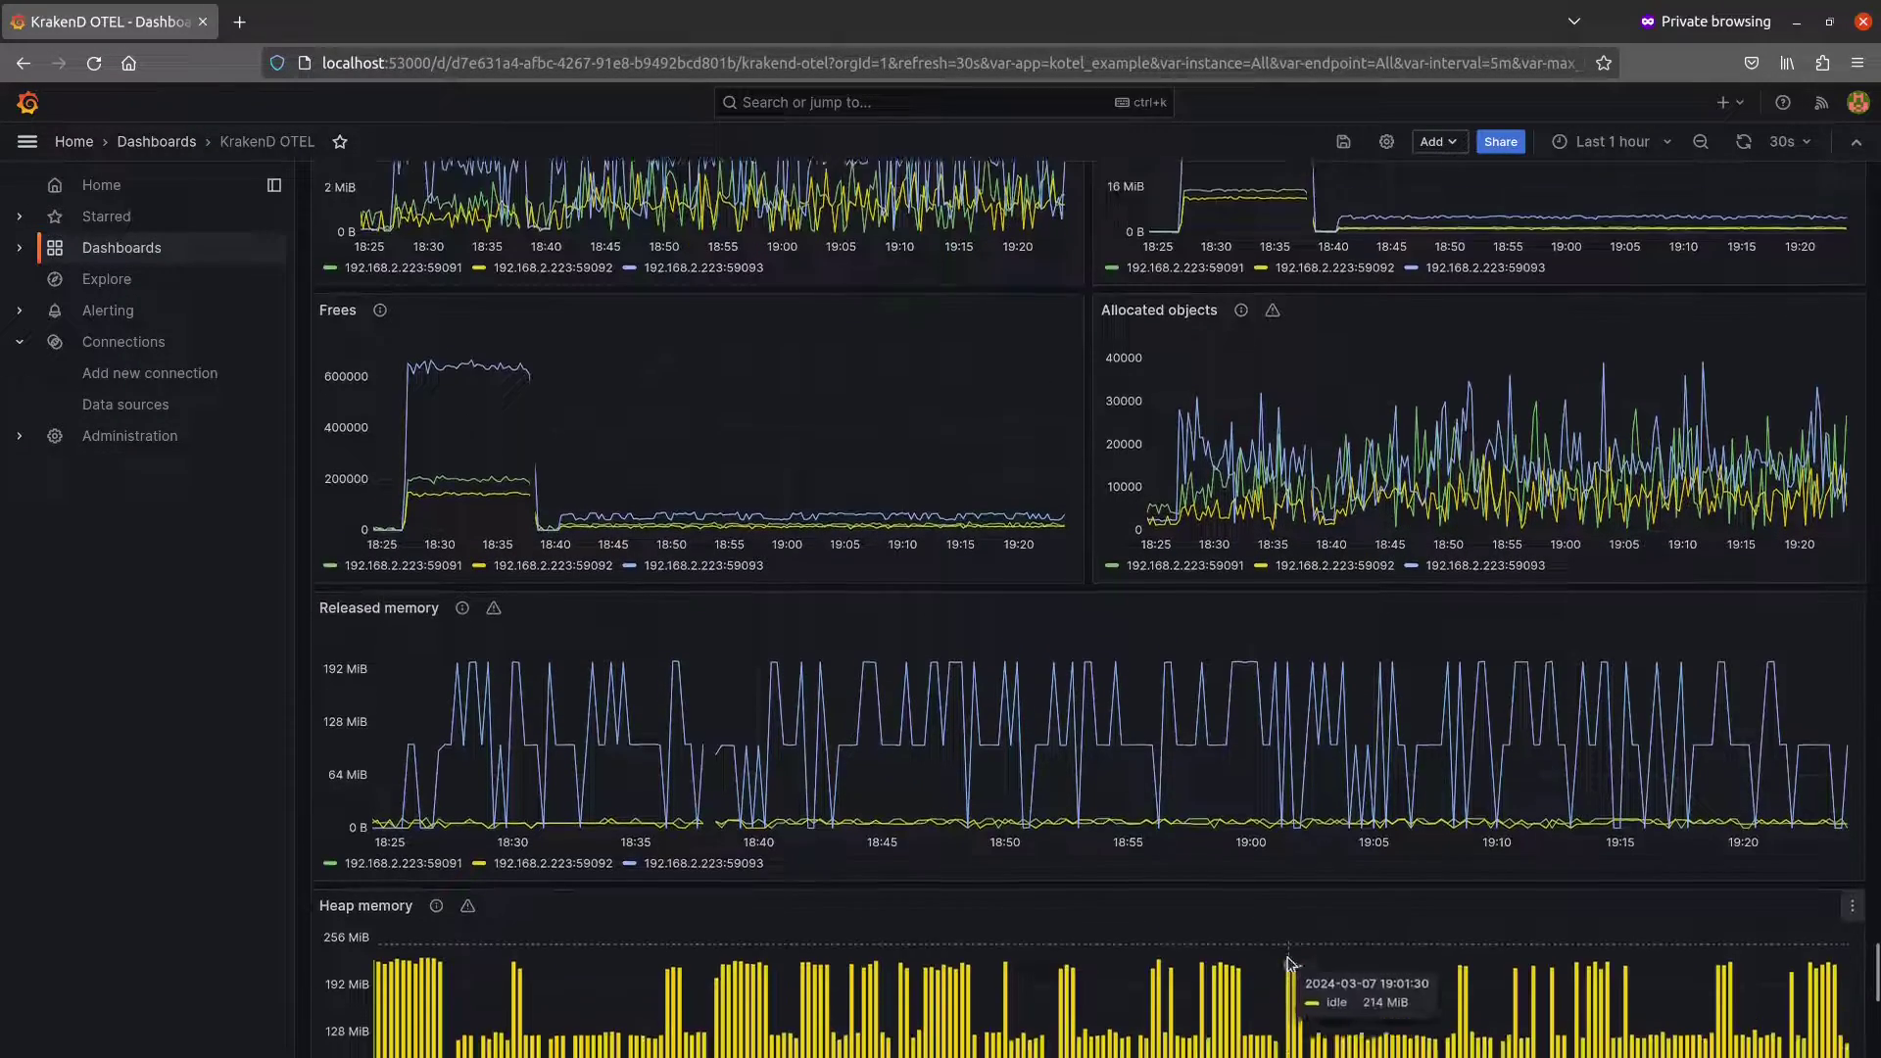
scroll(1030, 985, down, 5)
scroll(1288, 973, down, 4)
scroll(1288, 973, down, 2)
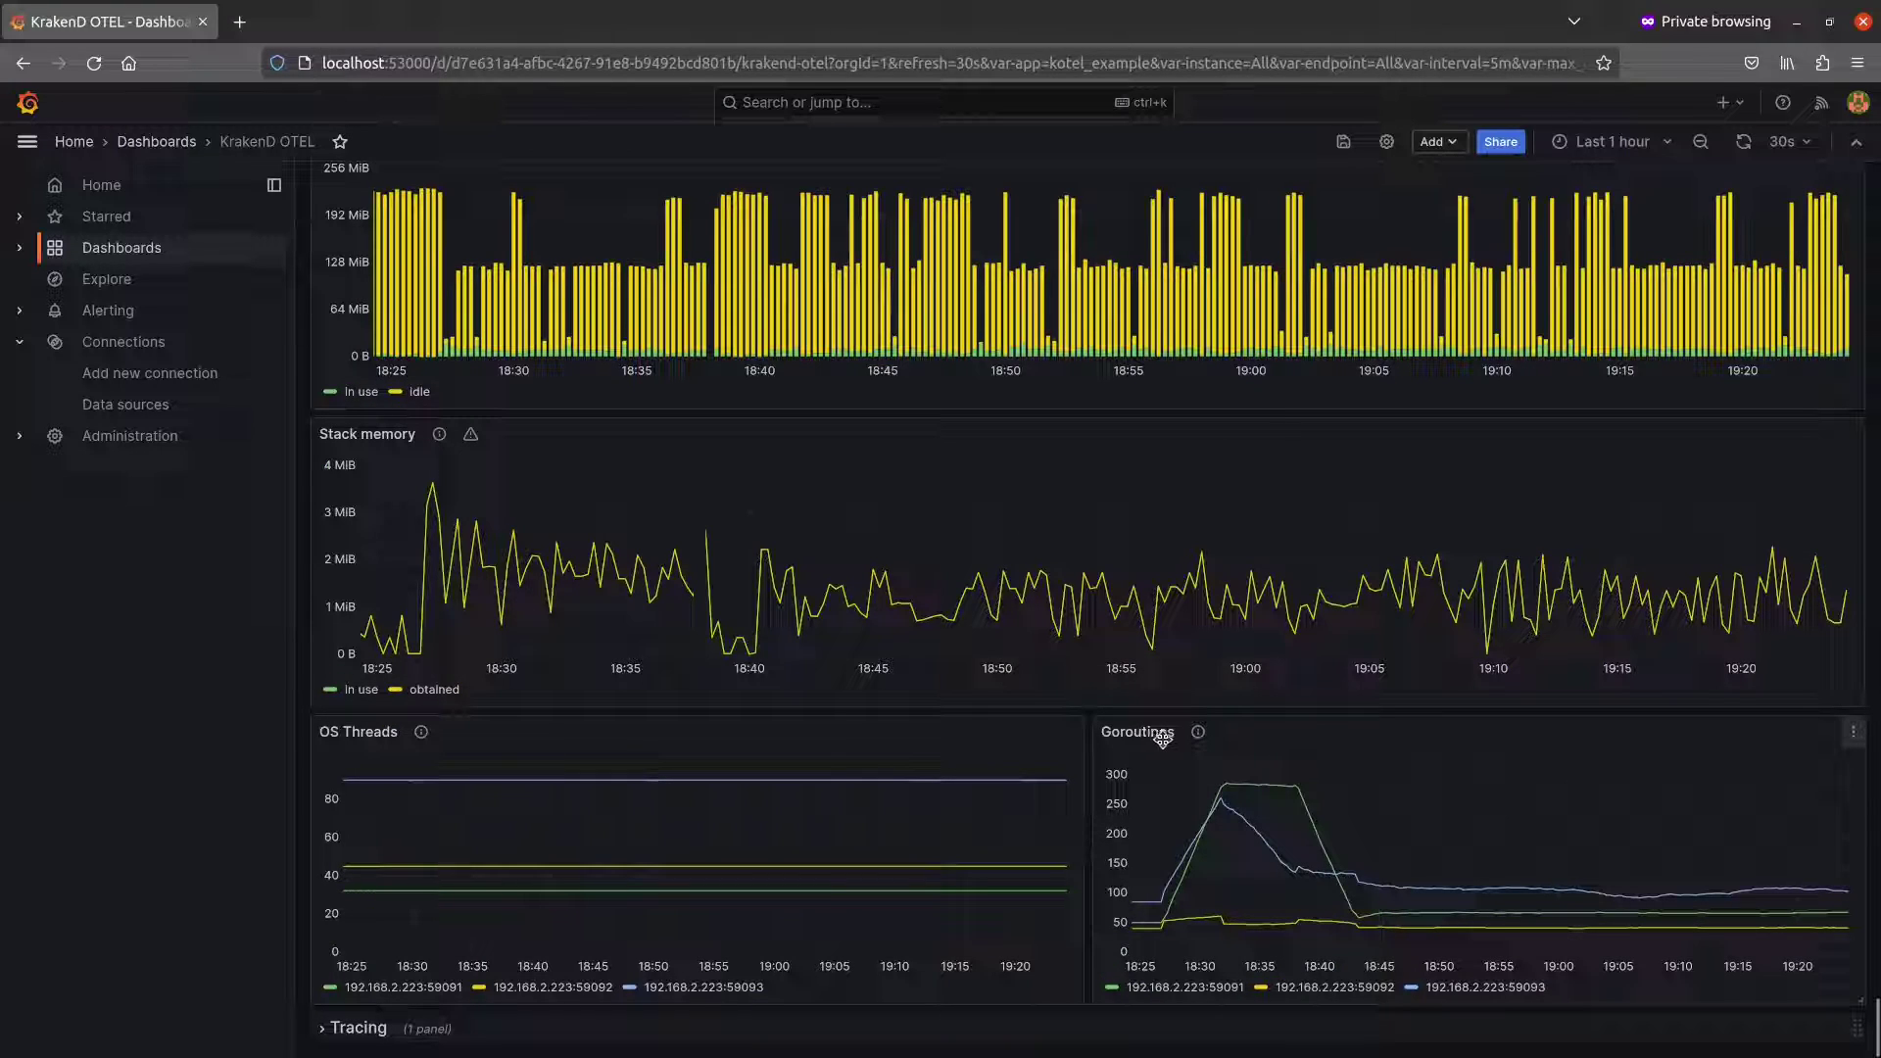
Step: Expand the Tracing row to list the latest krakend_frontend_service traces
click(360, 1028)
scroll(562, 997, down, 3)
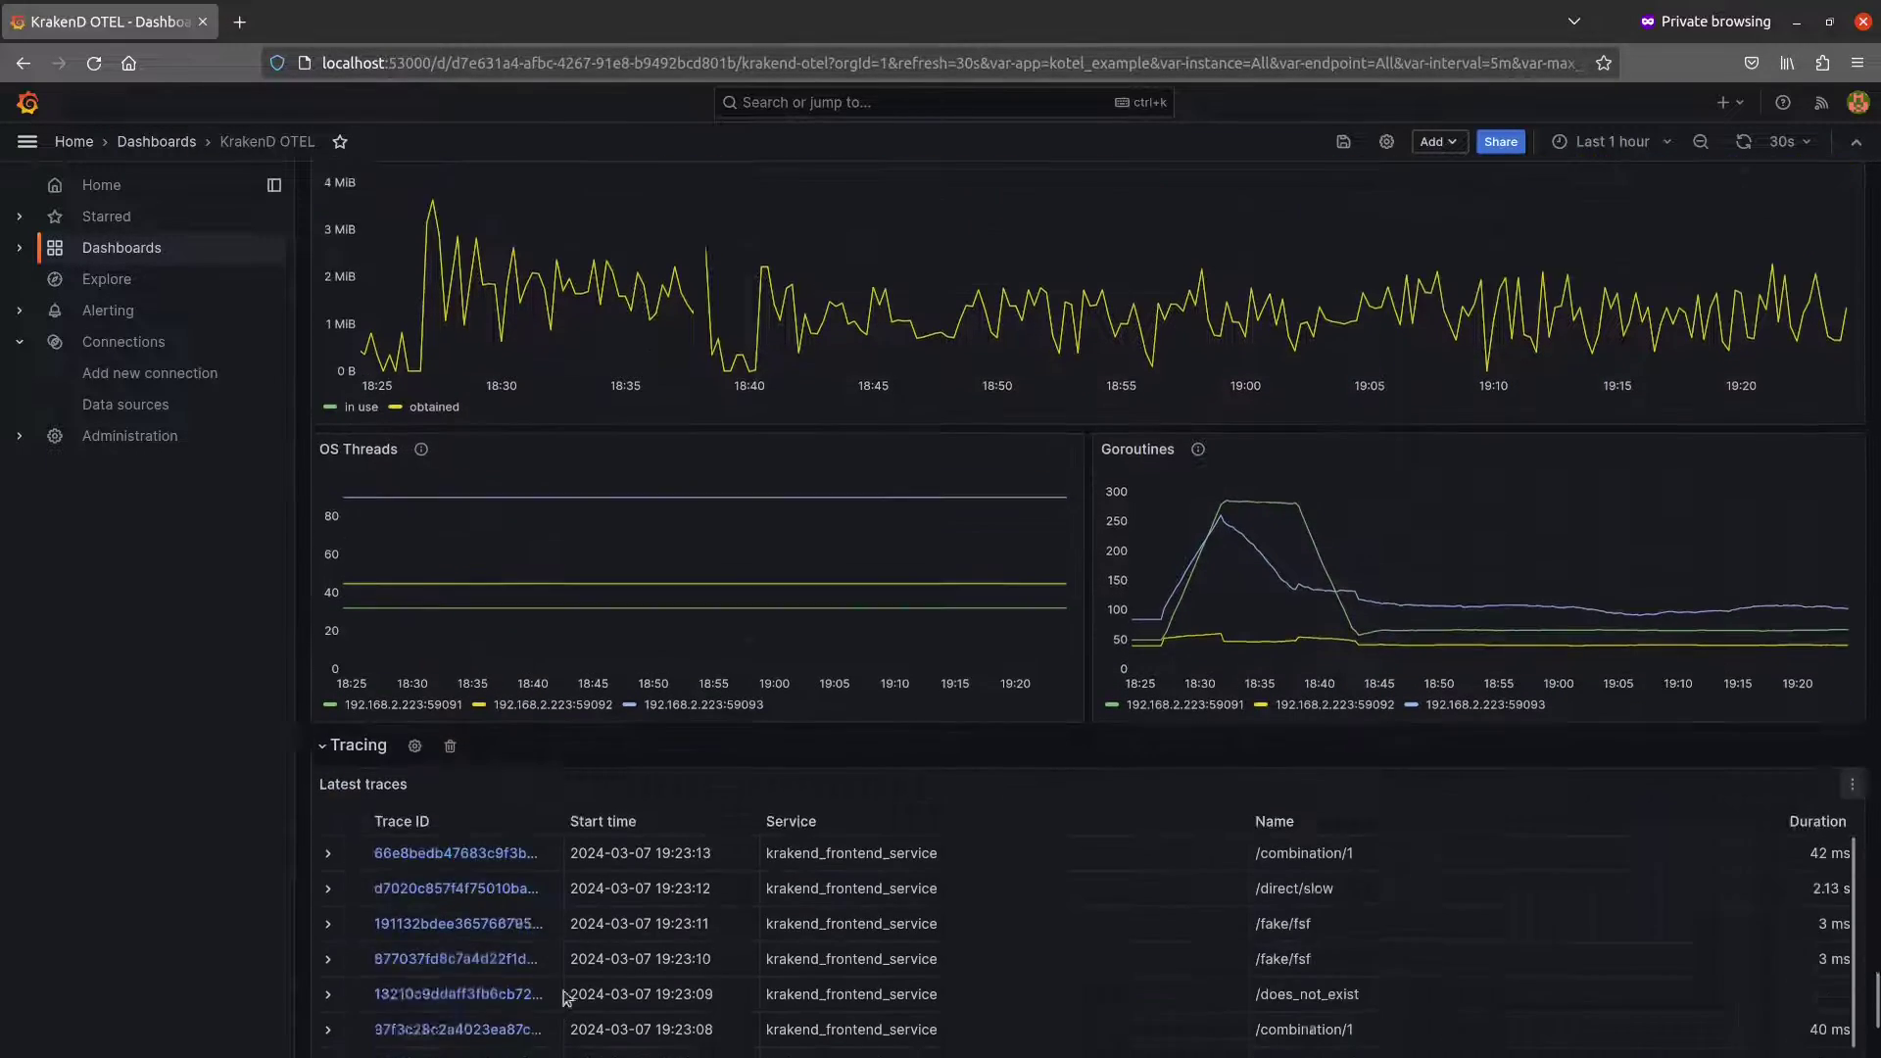
scroll(563, 997, down, 3)
scroll(563, 997, down, 3)
scroll(564, 996, down, 2)
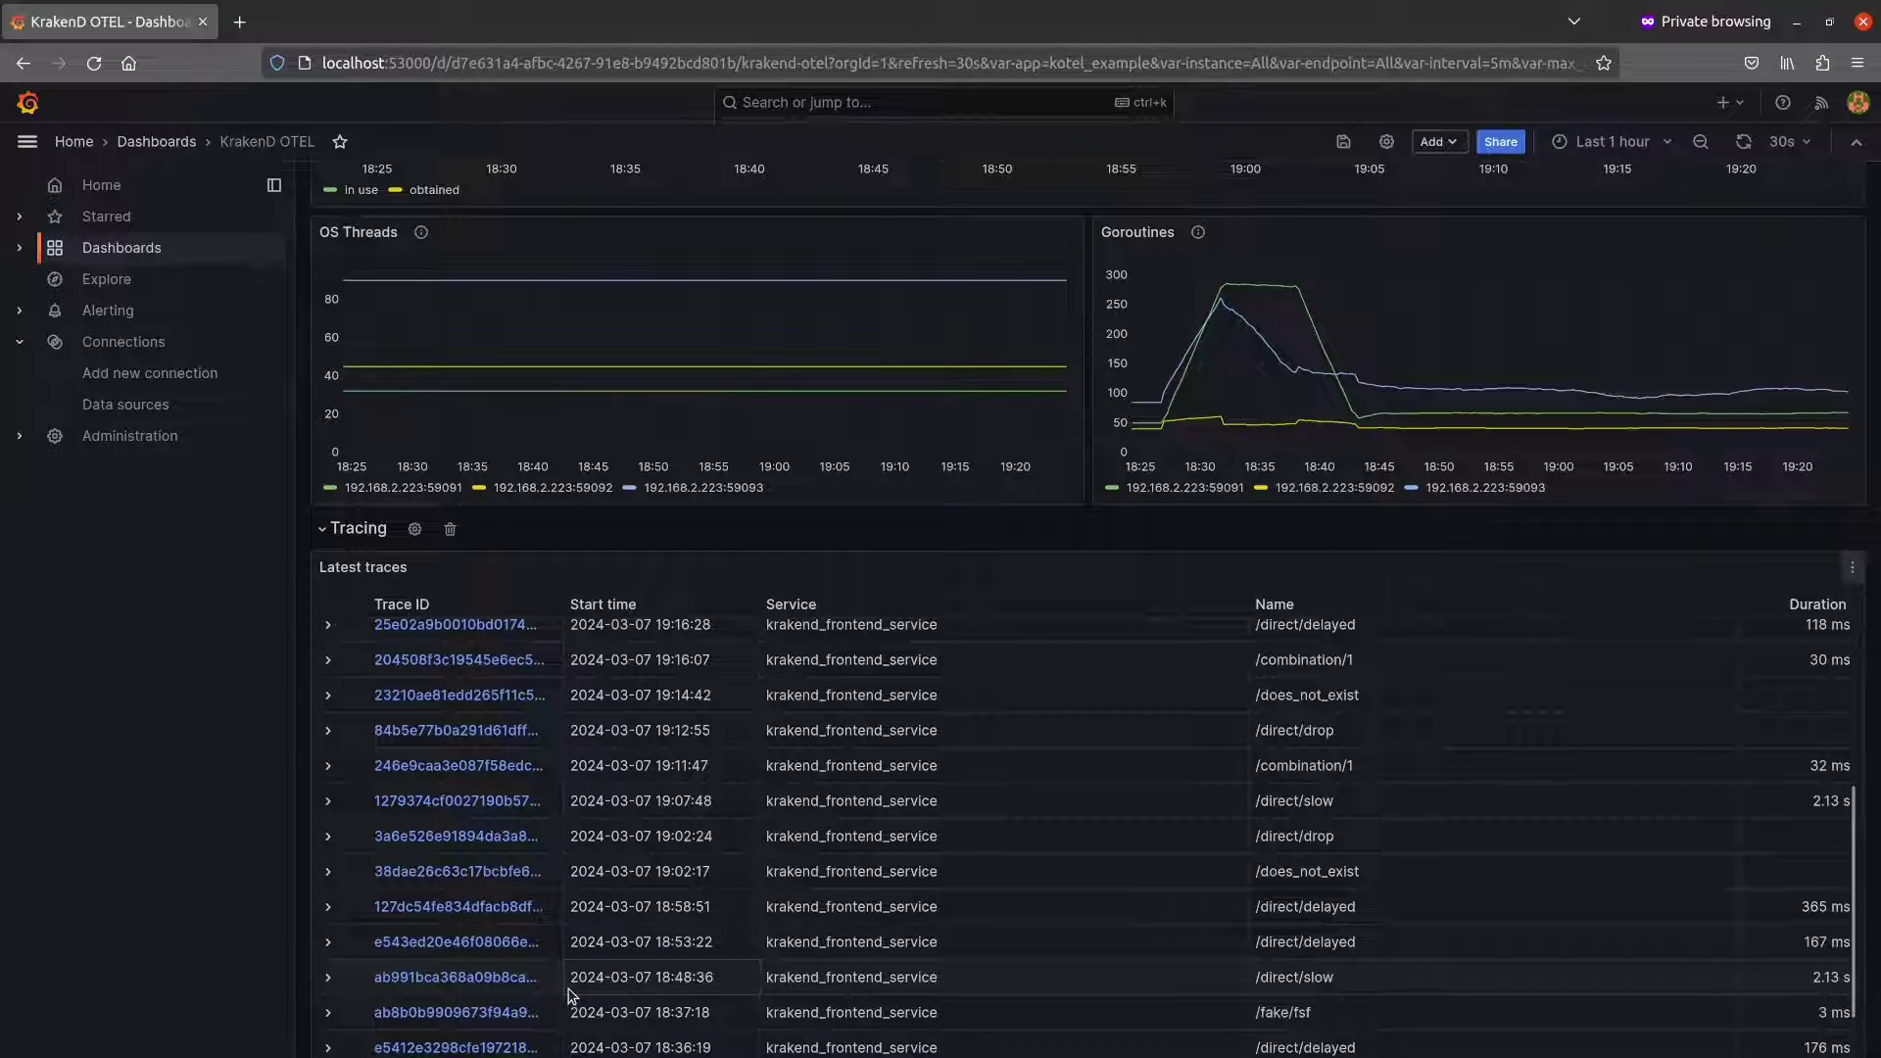